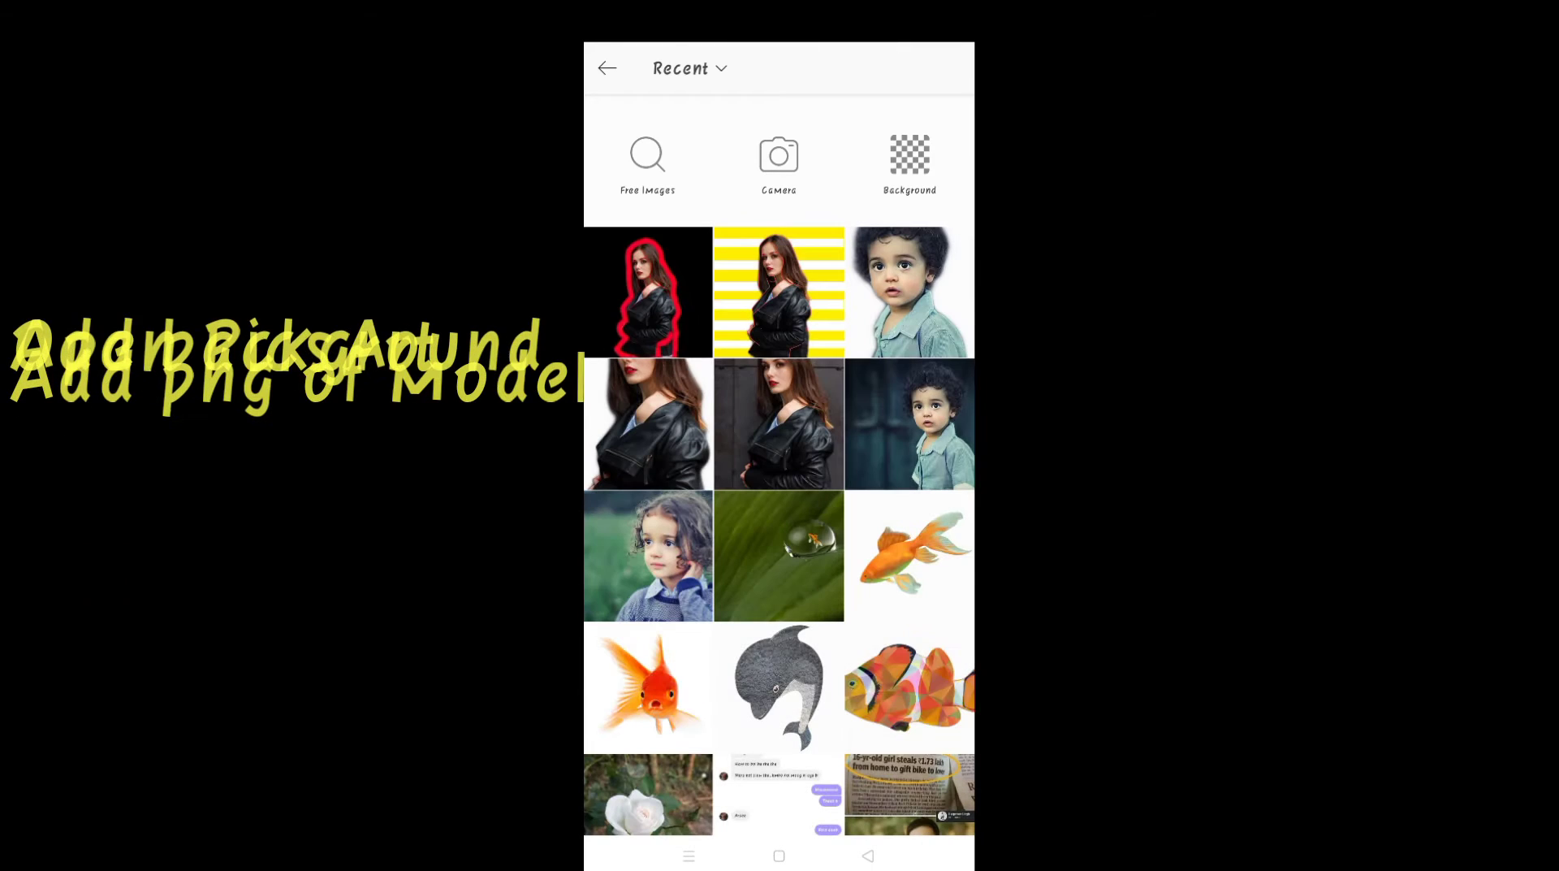
Start a plain black background canvas and select the cut-out photo of the woman
left_click(909, 163)
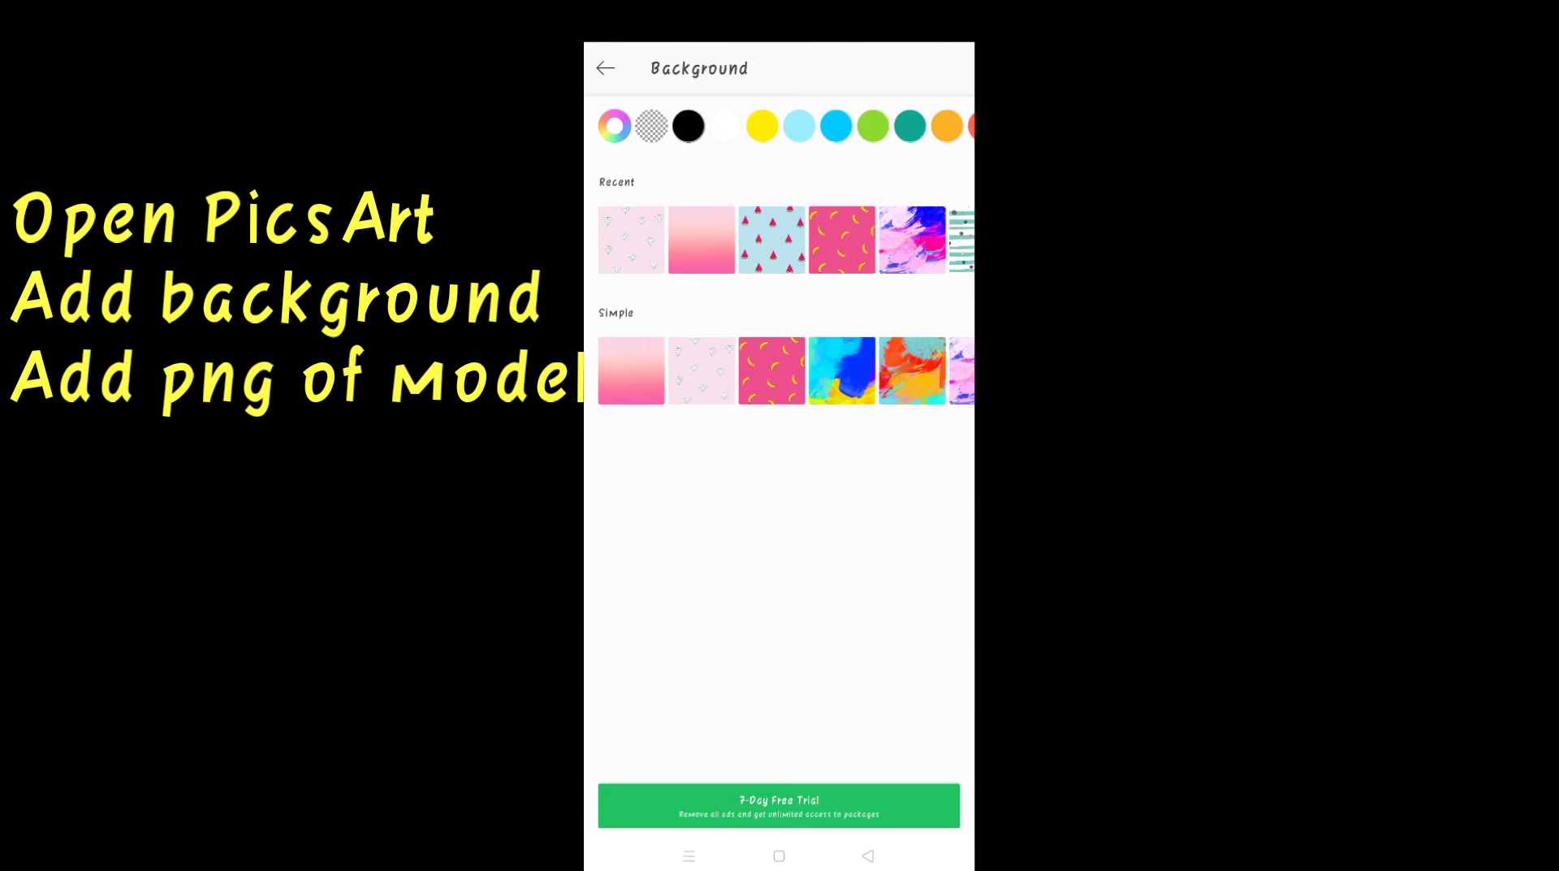
left_click(688, 126)
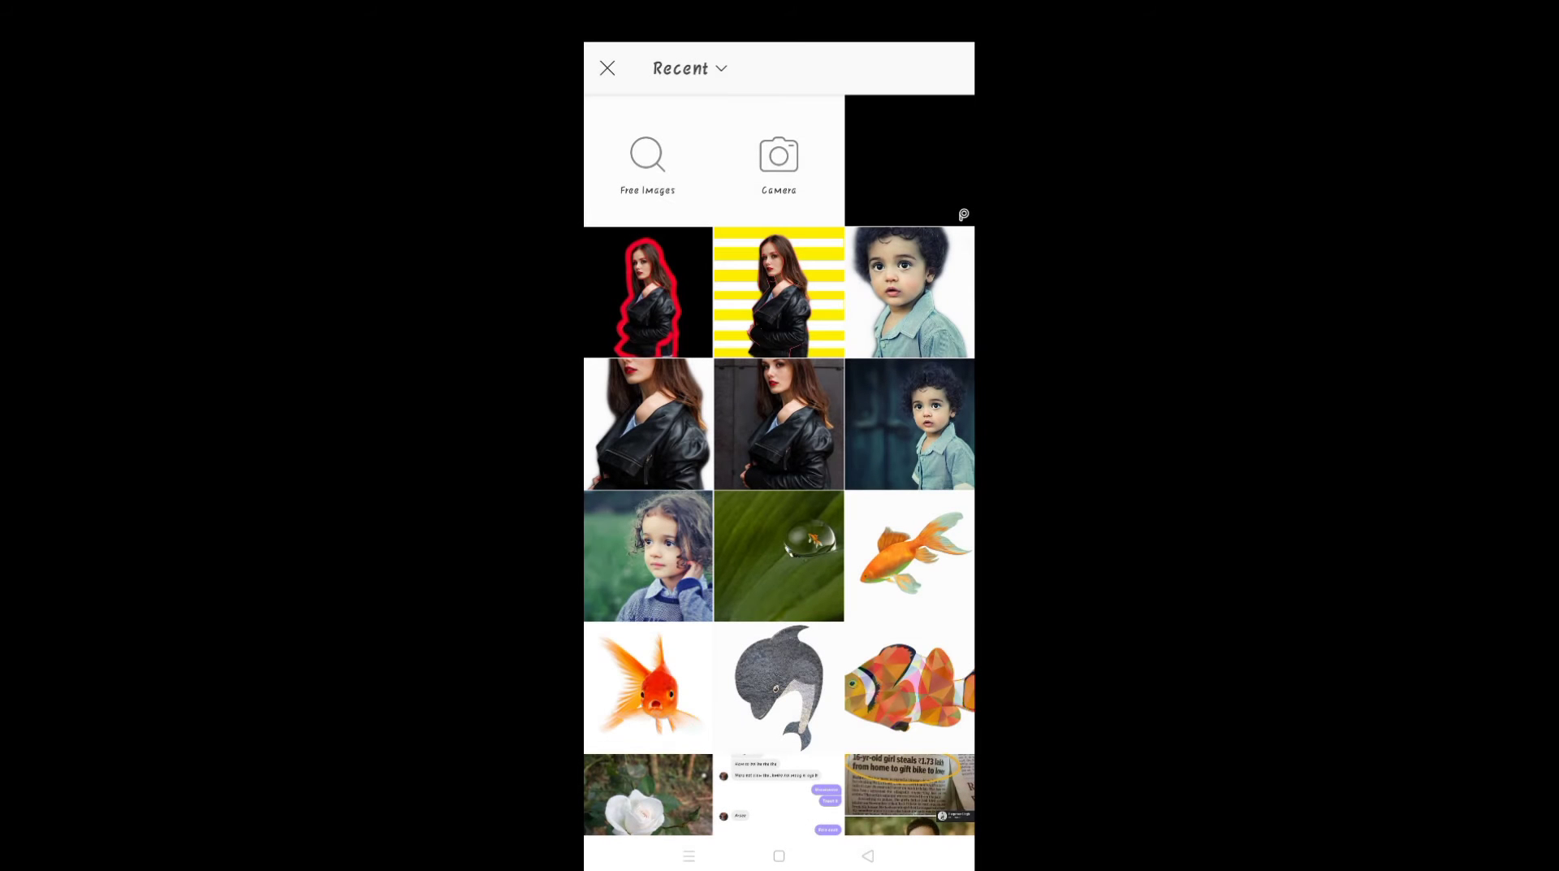
left_click(680, 430)
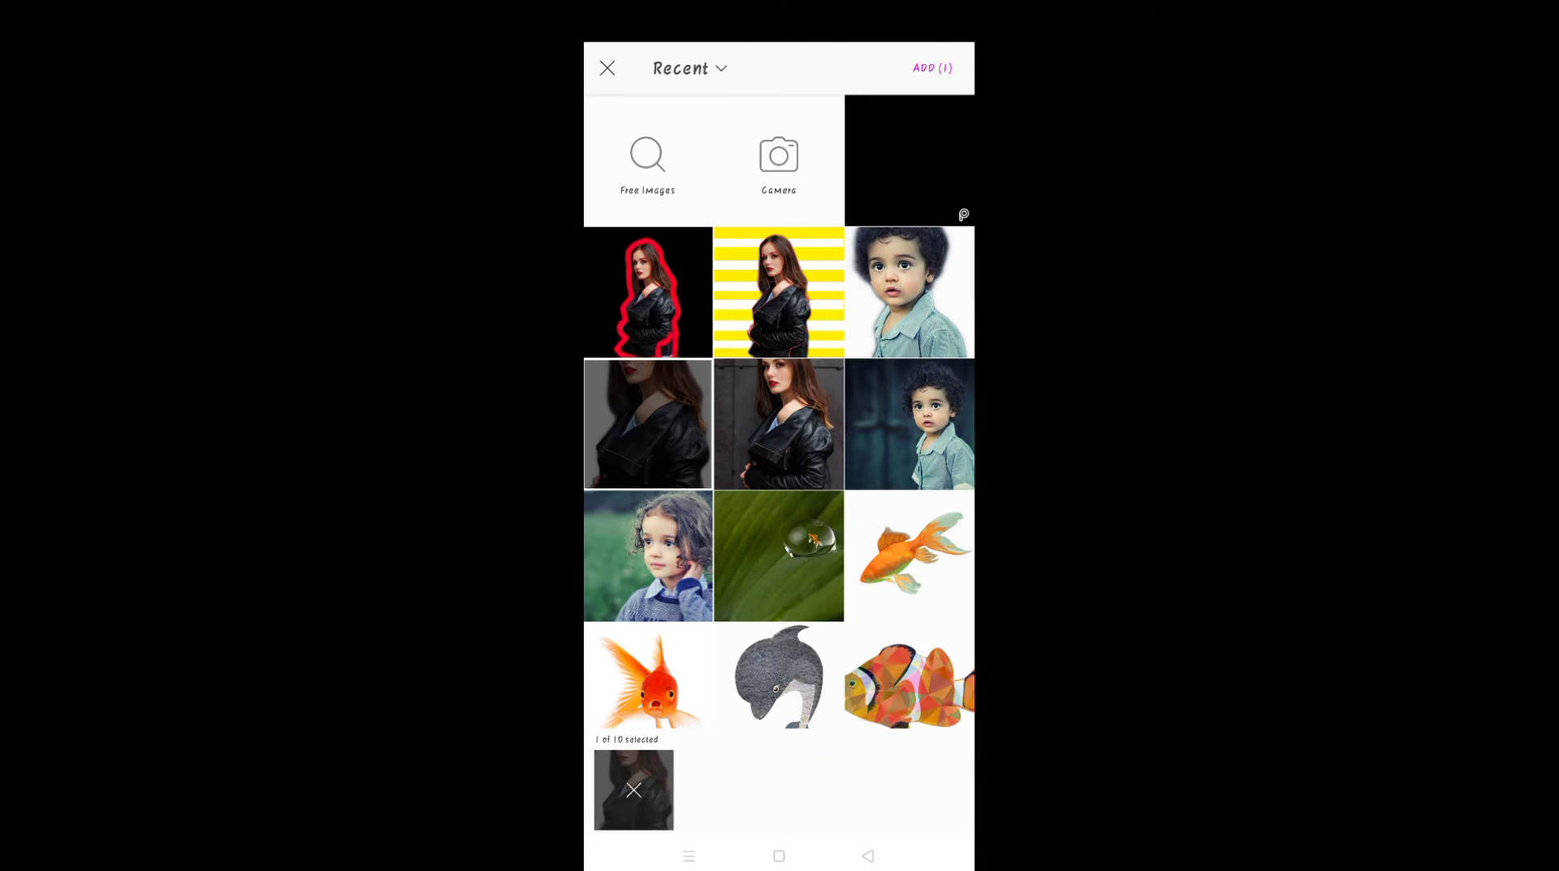
Add the woman photo, enlarge it to the canvas height and nudge it to the bottom
left_click(933, 68)
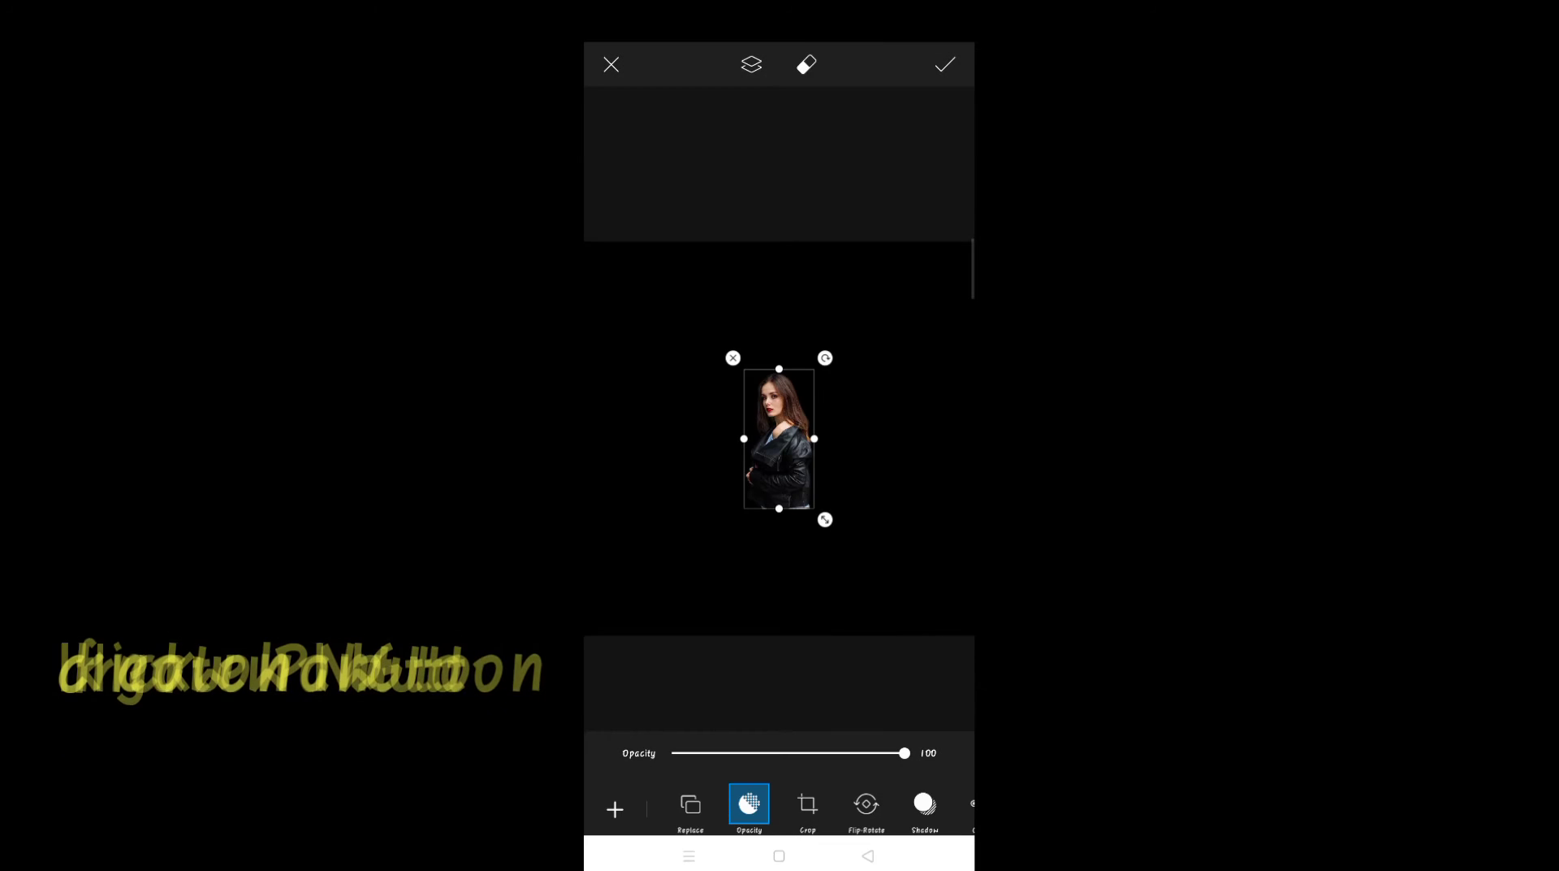
left_click_drag(825, 520, 886, 640)
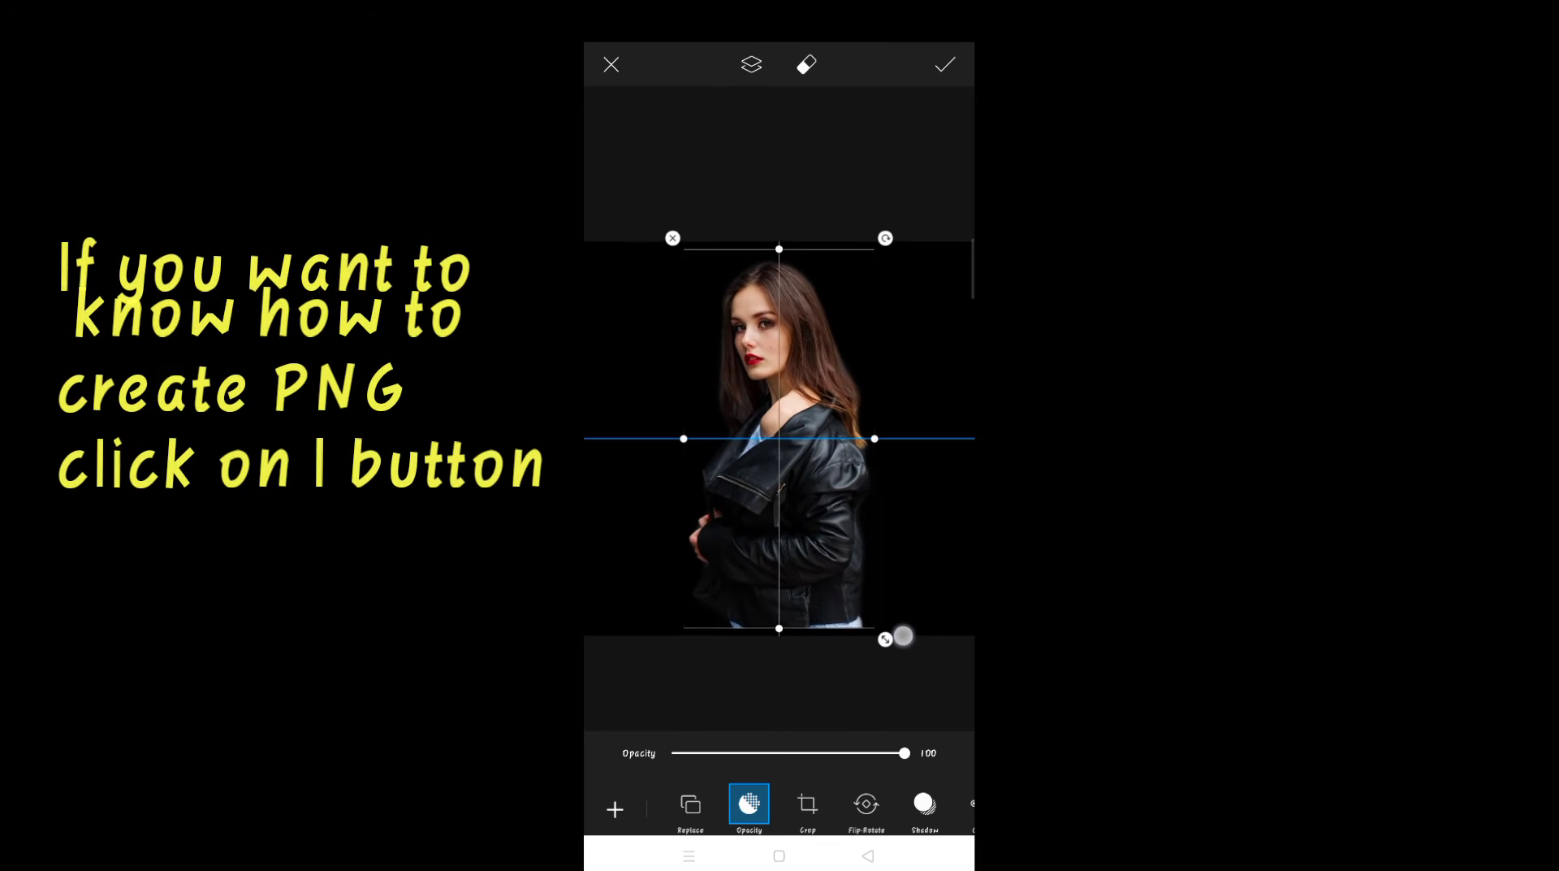
left_click_drag(817, 547, 817, 572)
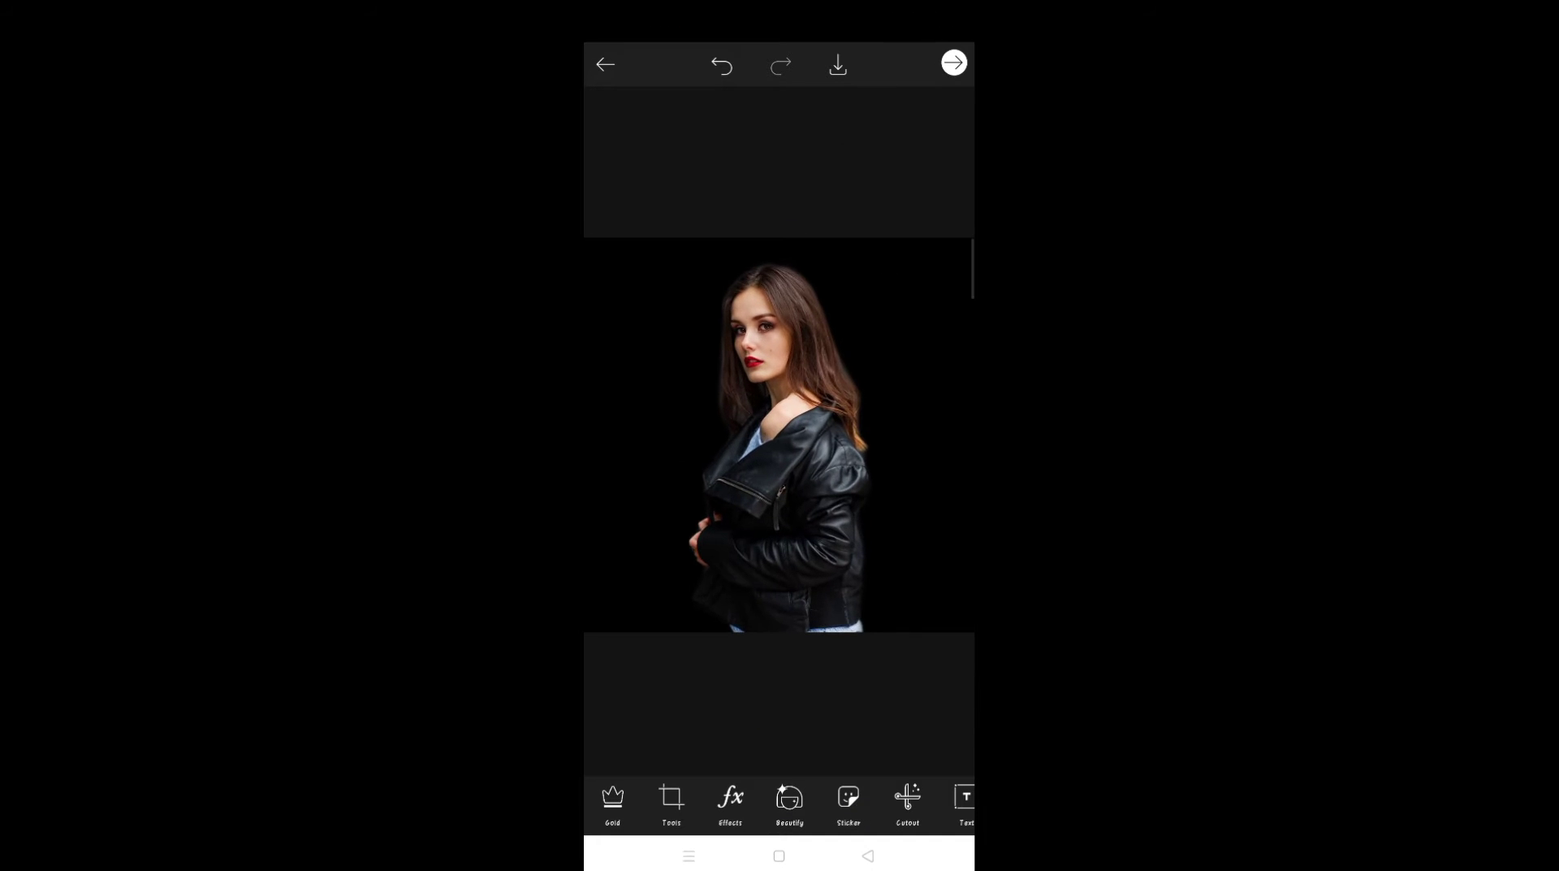
Apply the SKTCH1 sketch effect and line its outline up with the woman
left_click(730, 802)
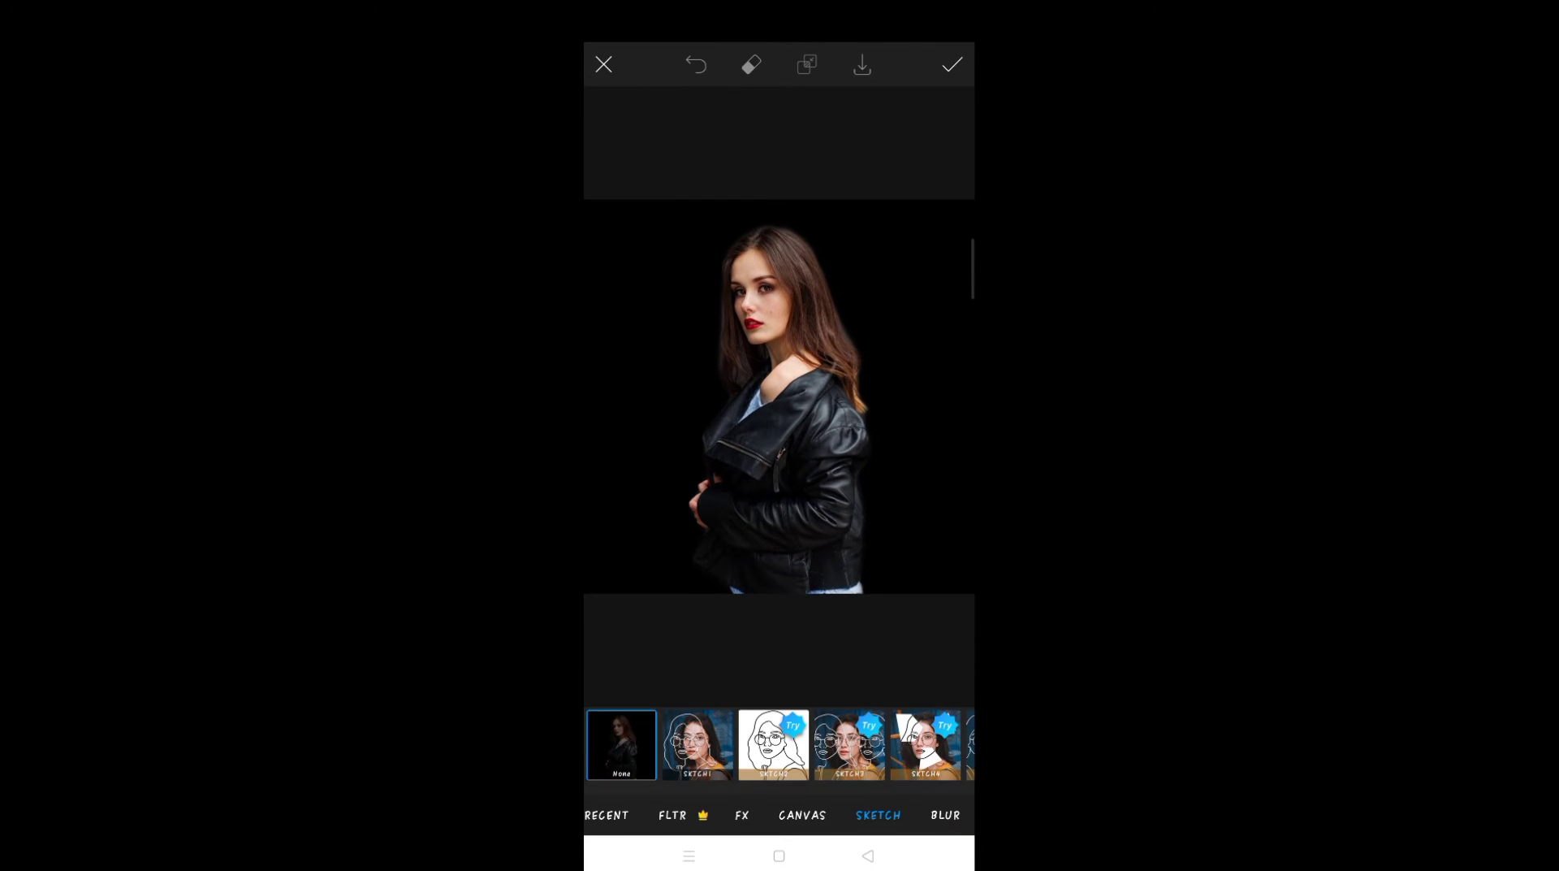
left_click(698, 744)
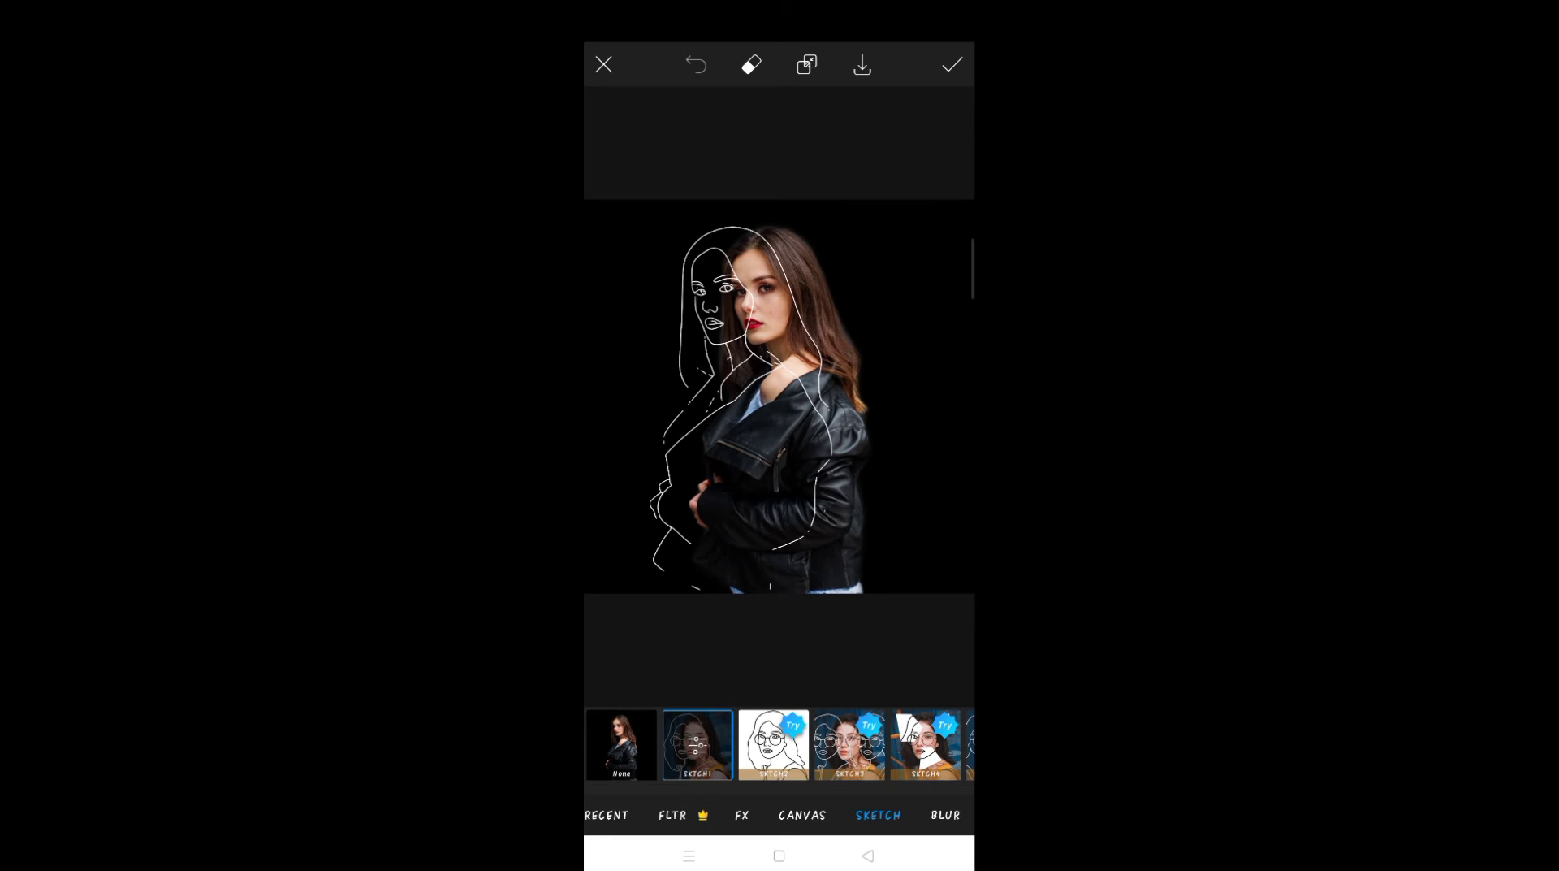
left_click(698, 744)
scroll(780, 650, "down", 2)
mouse_move(806, 420)
left_mouse_down()
mouse_move(788, 421)
mouse_move(806, 443)
left_mouse_up()
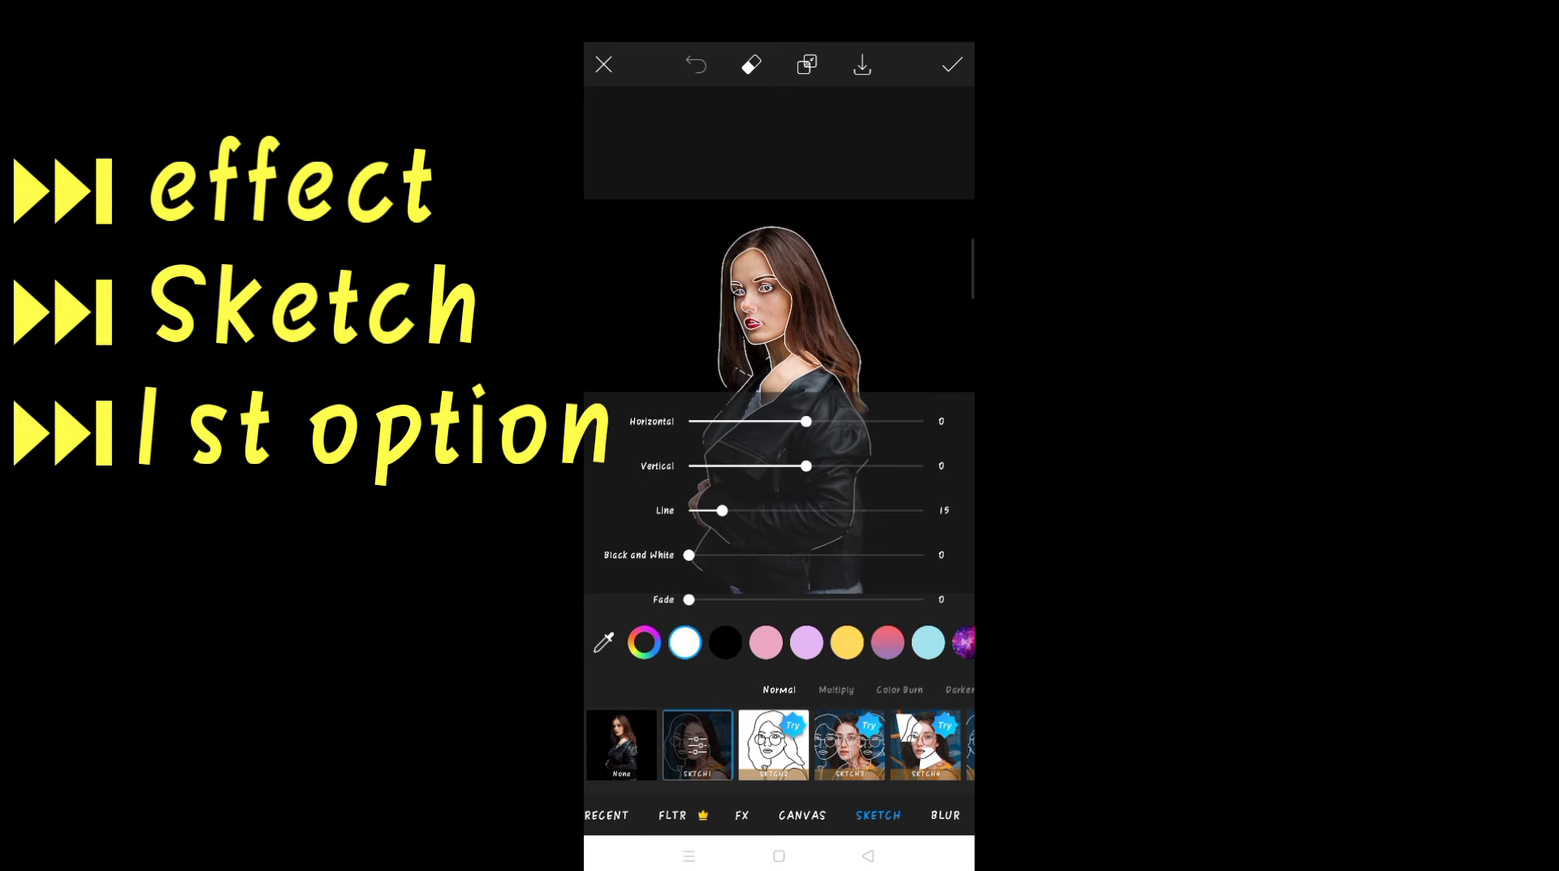
left_click(806, 465)
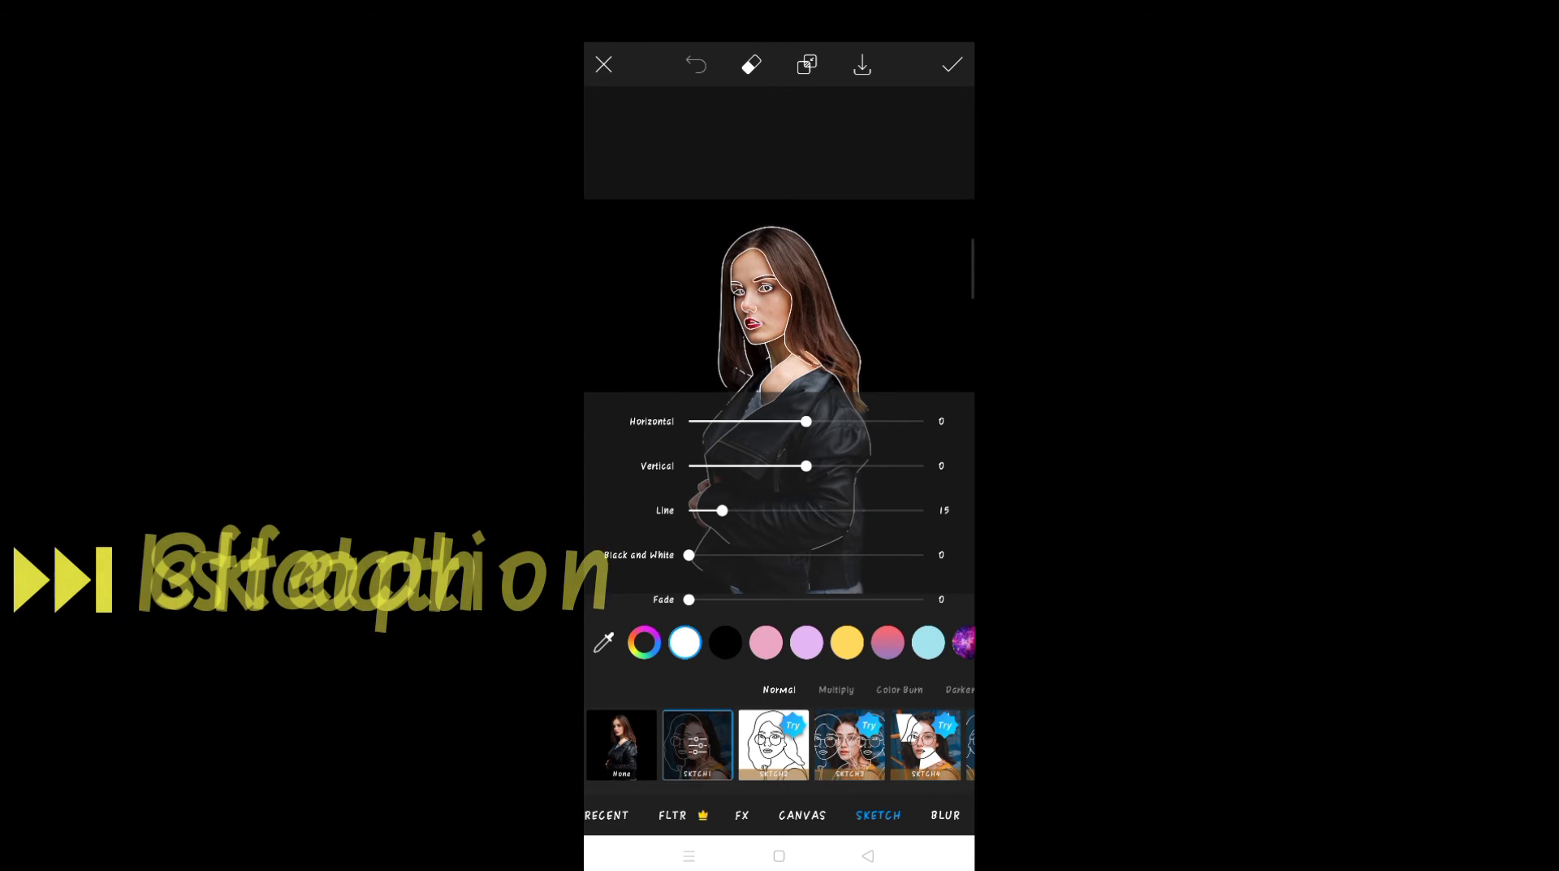
Thicken and fade the sketch lines, then shift their custom colour toward orange-red
mouse_move(722, 510)
left_mouse_down()
mouse_move(821, 520)
mouse_move(789, 548)
left_mouse_up()
left_click_drag(689, 556, 916, 555)
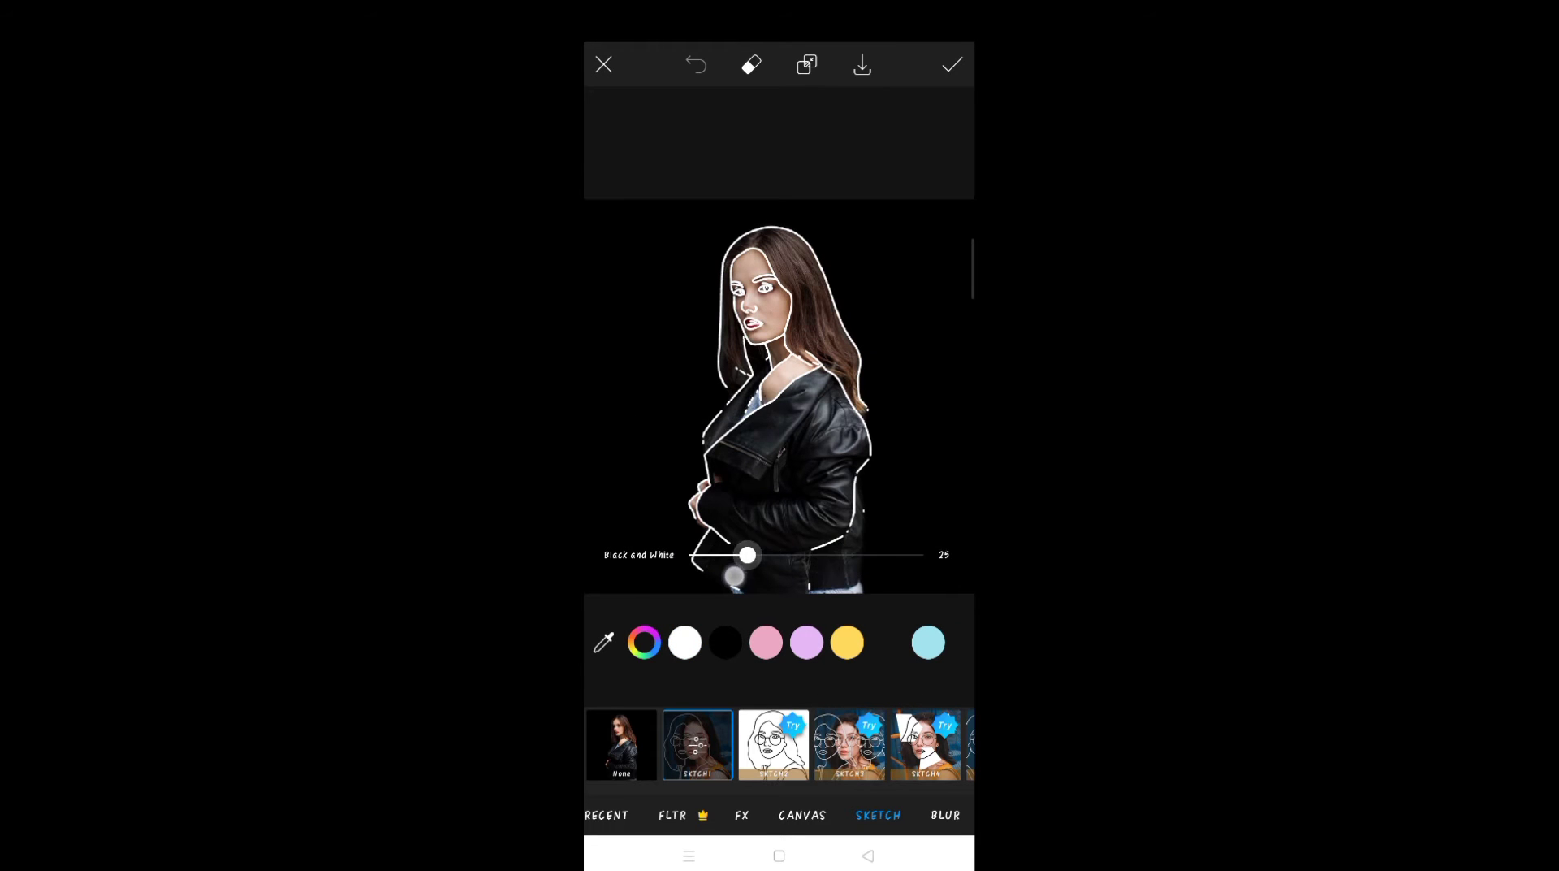
mouse_move(712, 580)
left_mouse_down()
mouse_move(690, 580)
mouse_move(830, 619)
mouse_move(768, 599)
left_mouse_up()
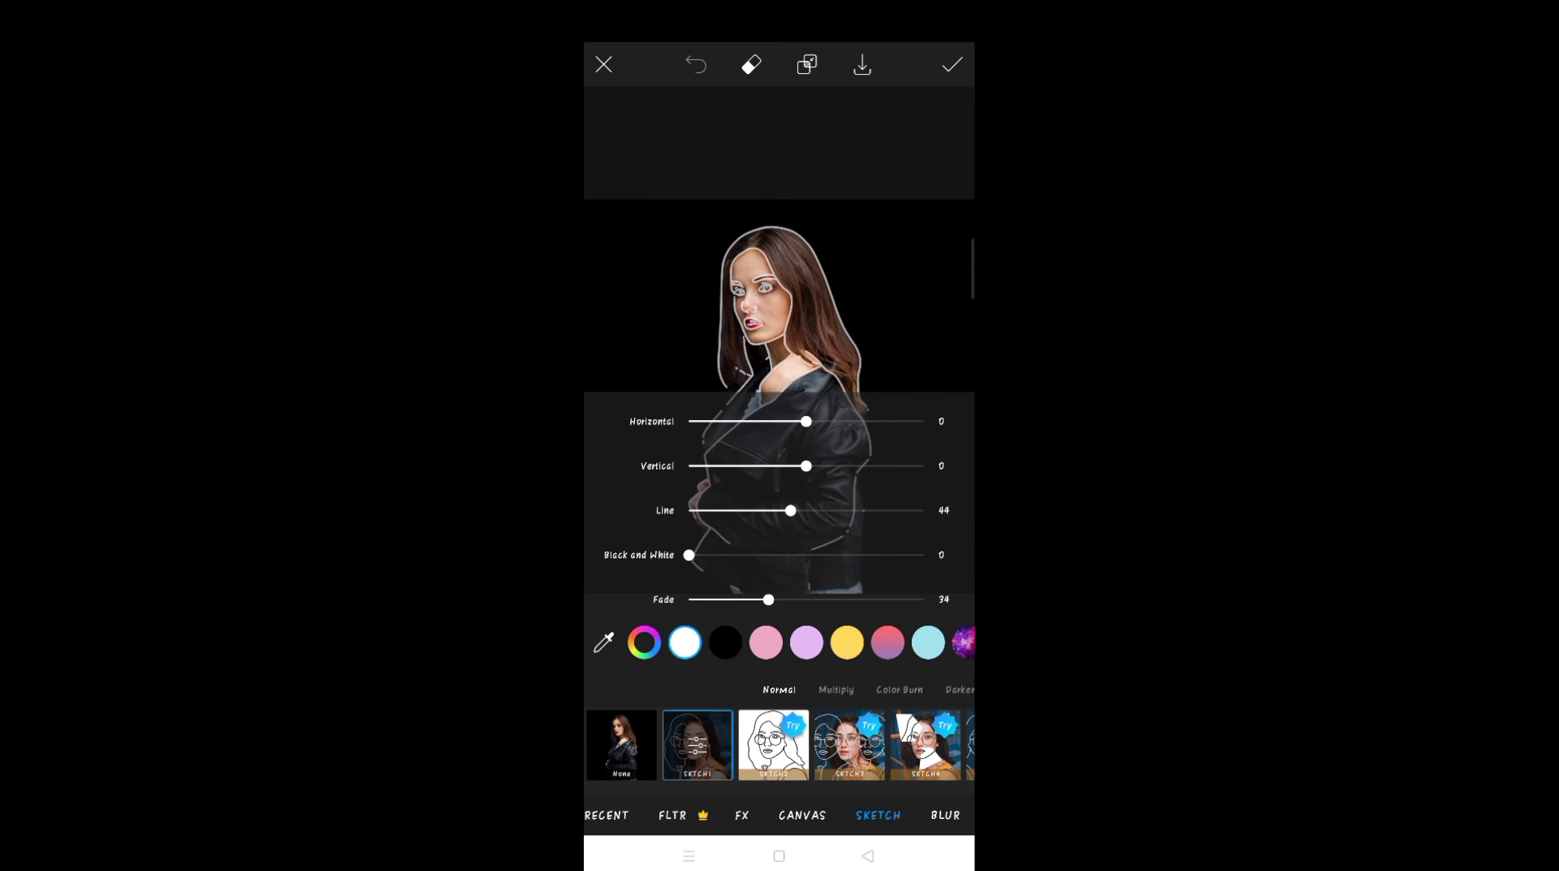
key("Escape")
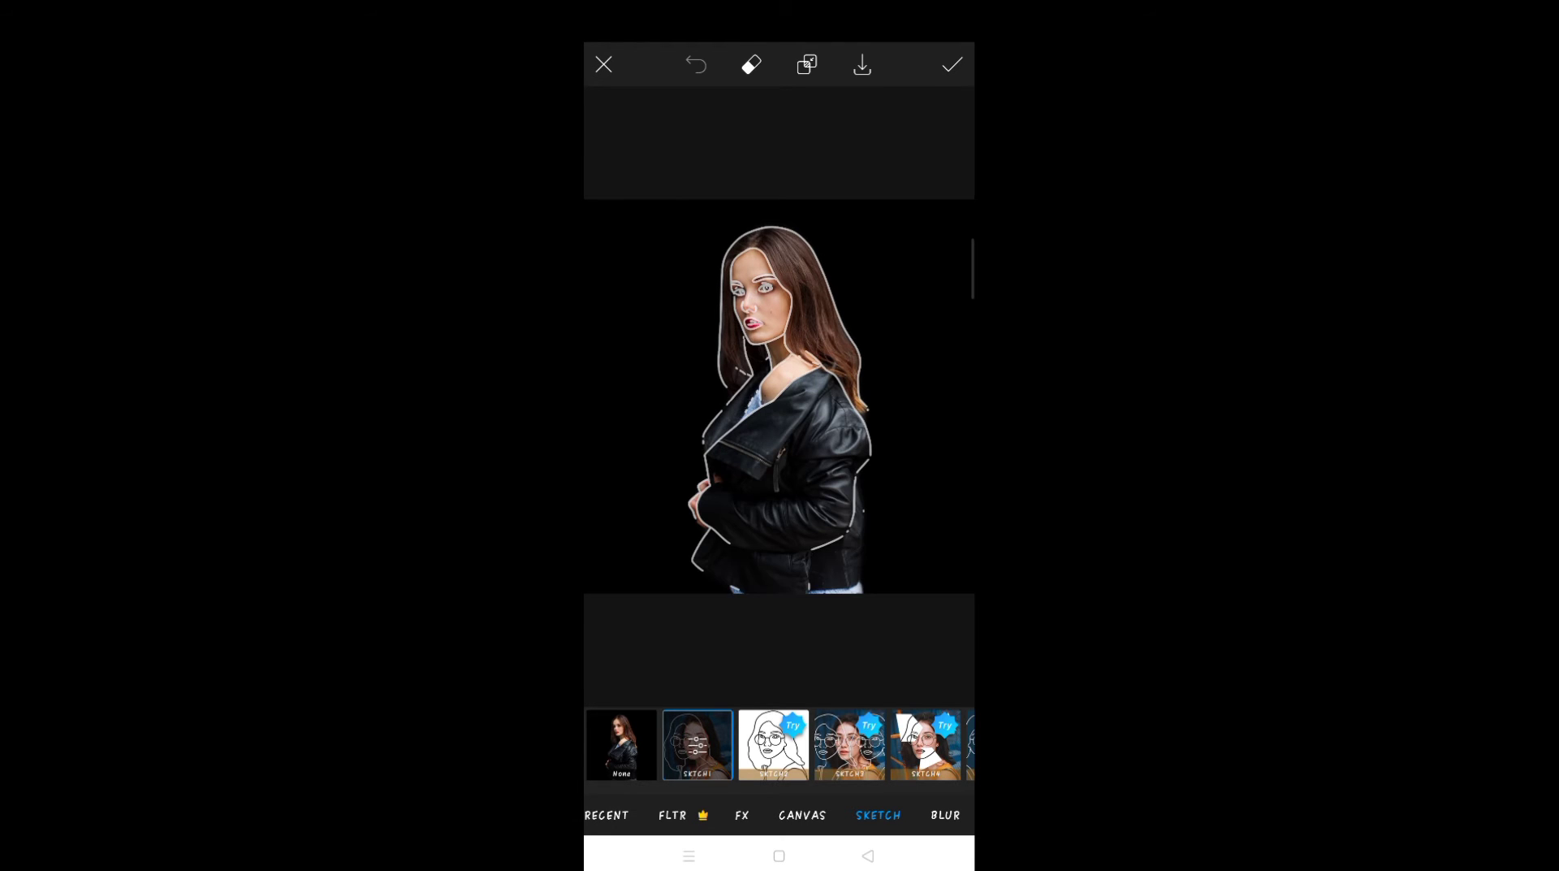
left_click(699, 752)
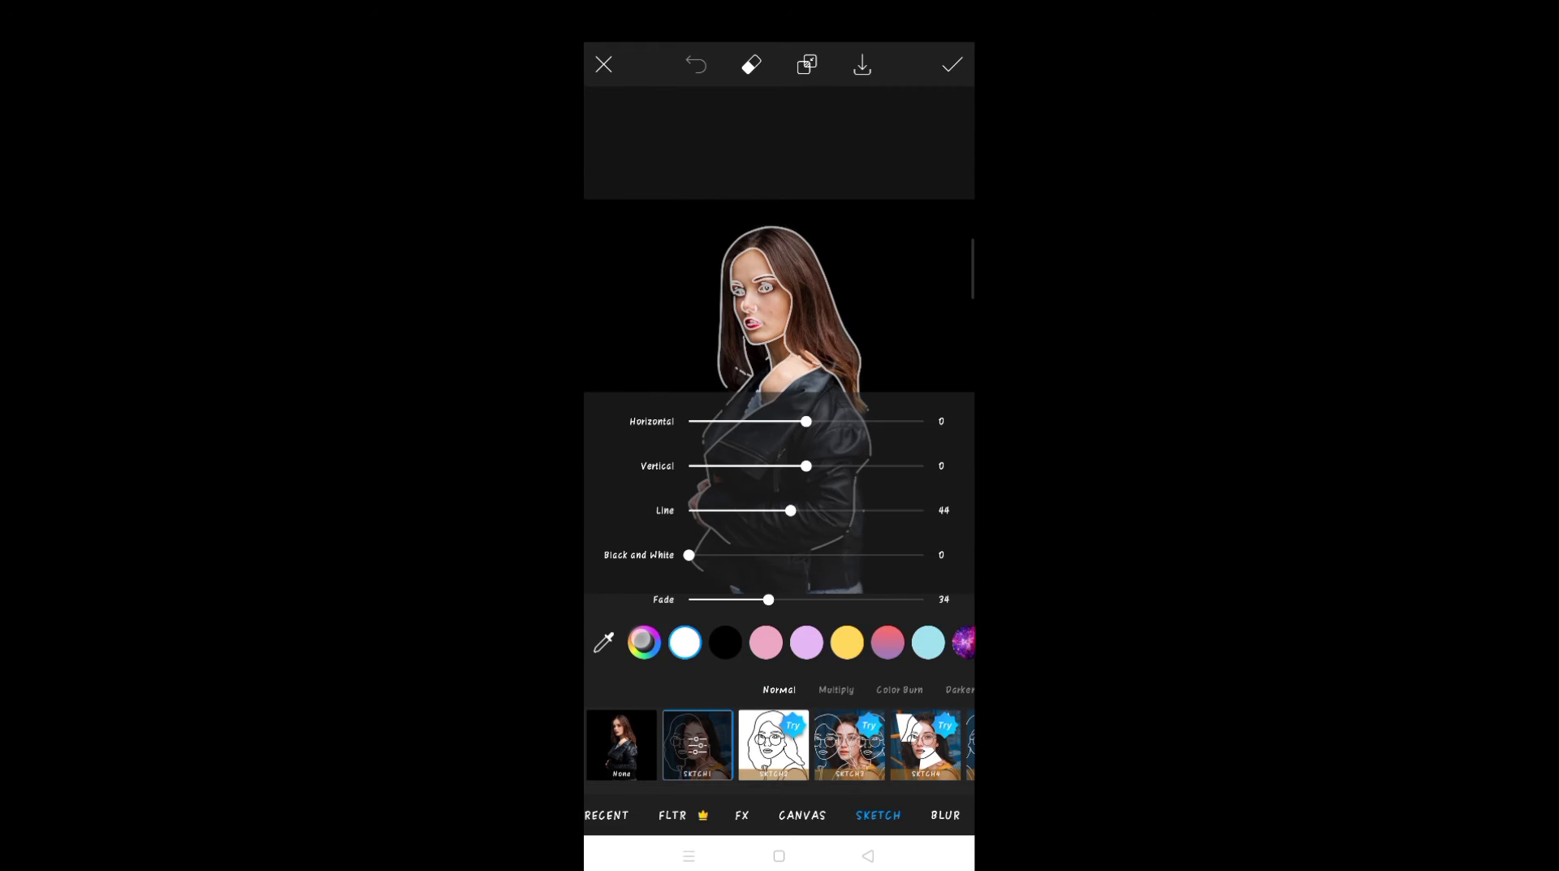
left_click(644, 643)
mouse_move(861, 388)
left_mouse_down()
mouse_move(881, 345)
mouse_move(930, 399)
left_mouse_up()
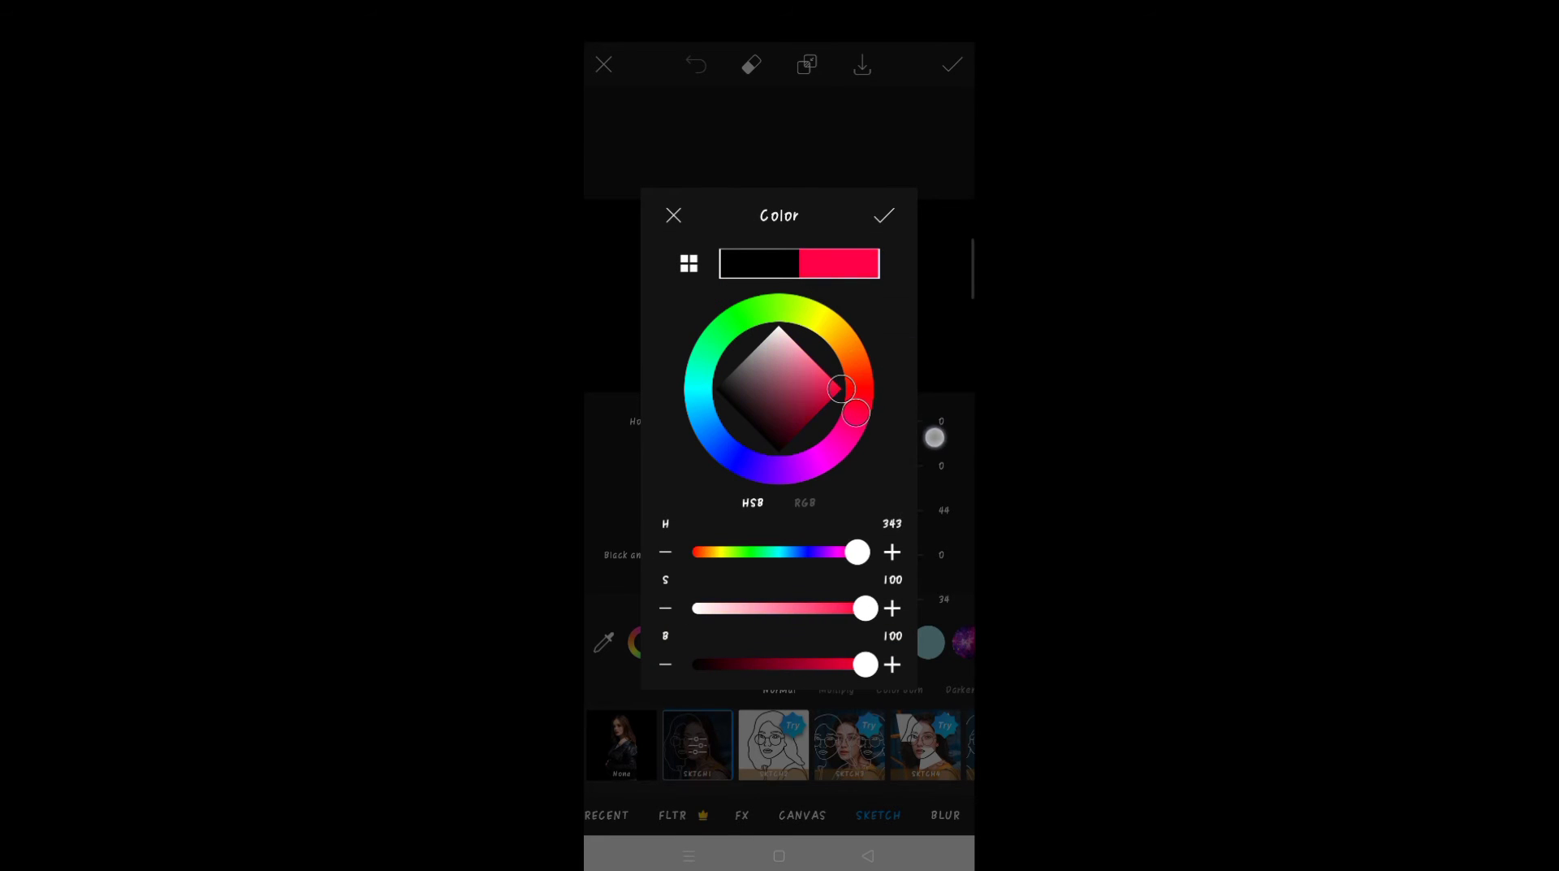
Confirm the red sketch line colour and bring up the effect eraser over her face
left_click(883, 215)
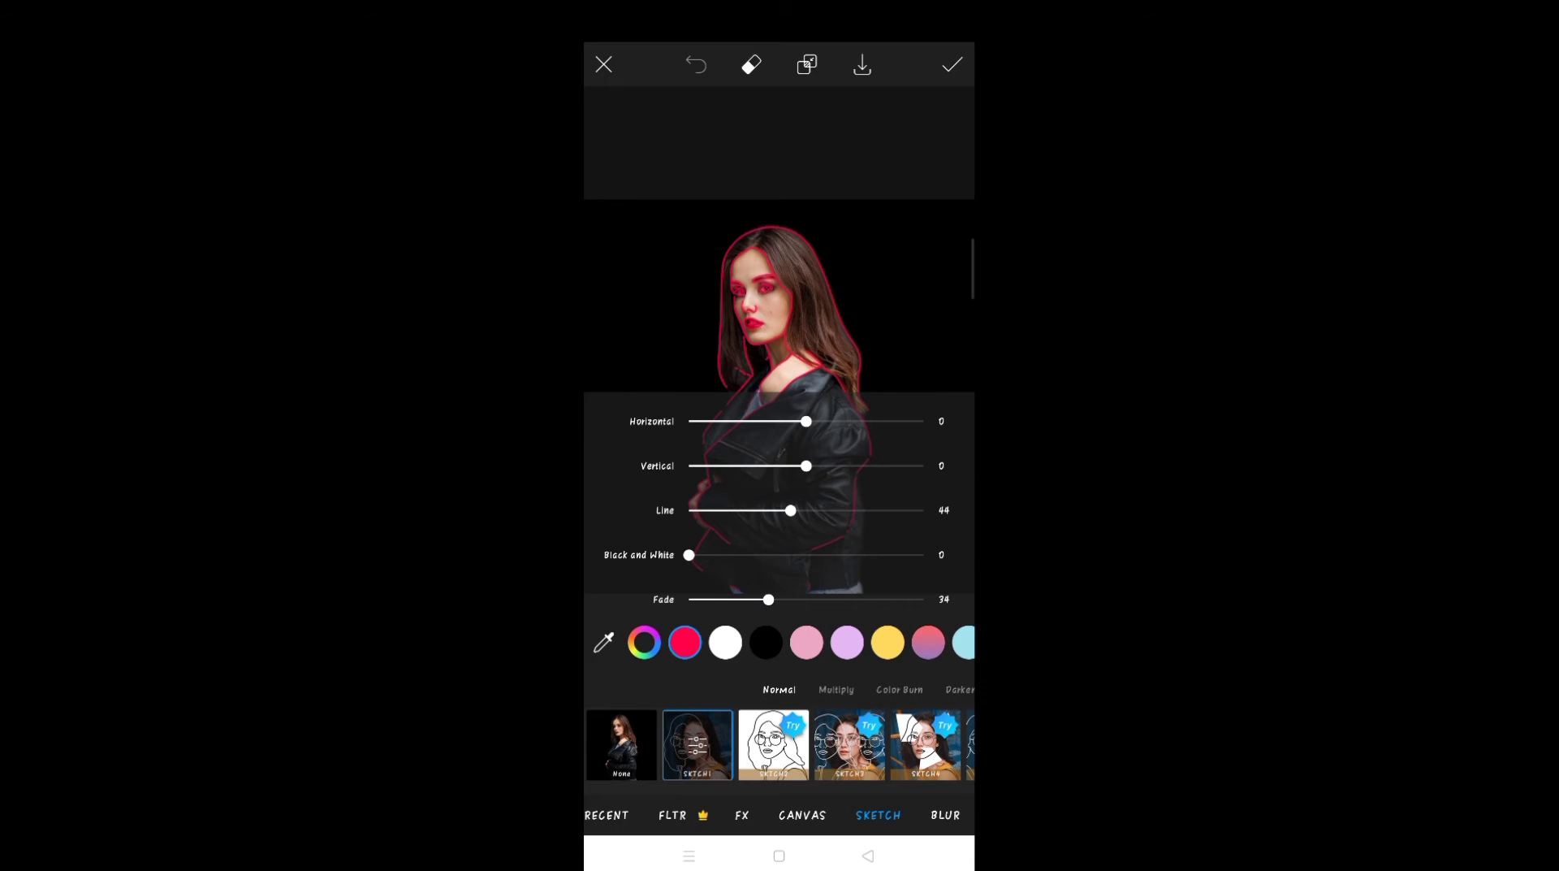
left_click(752, 65)
scroll(790, 467, "up", 3)
scroll(812, 406, "up", 2)
scroll(877, 495, "up", 2)
left_click(779, 805)
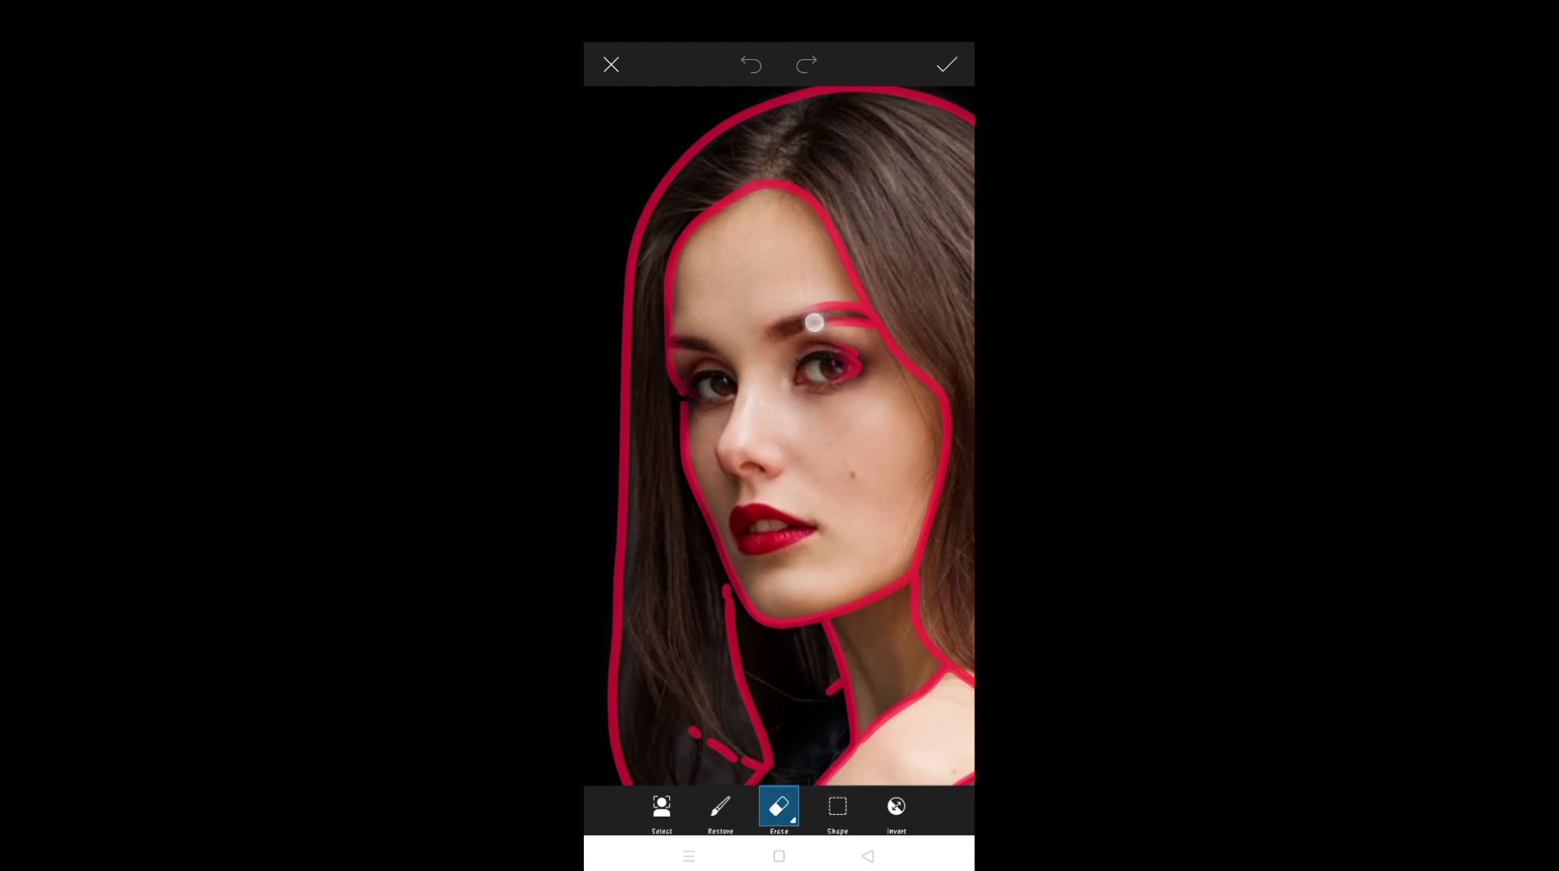
Erase the red sketch lines from her eyes, nose and lips, keeping the silhouette outline
scroll(812, 471, "up", 5)
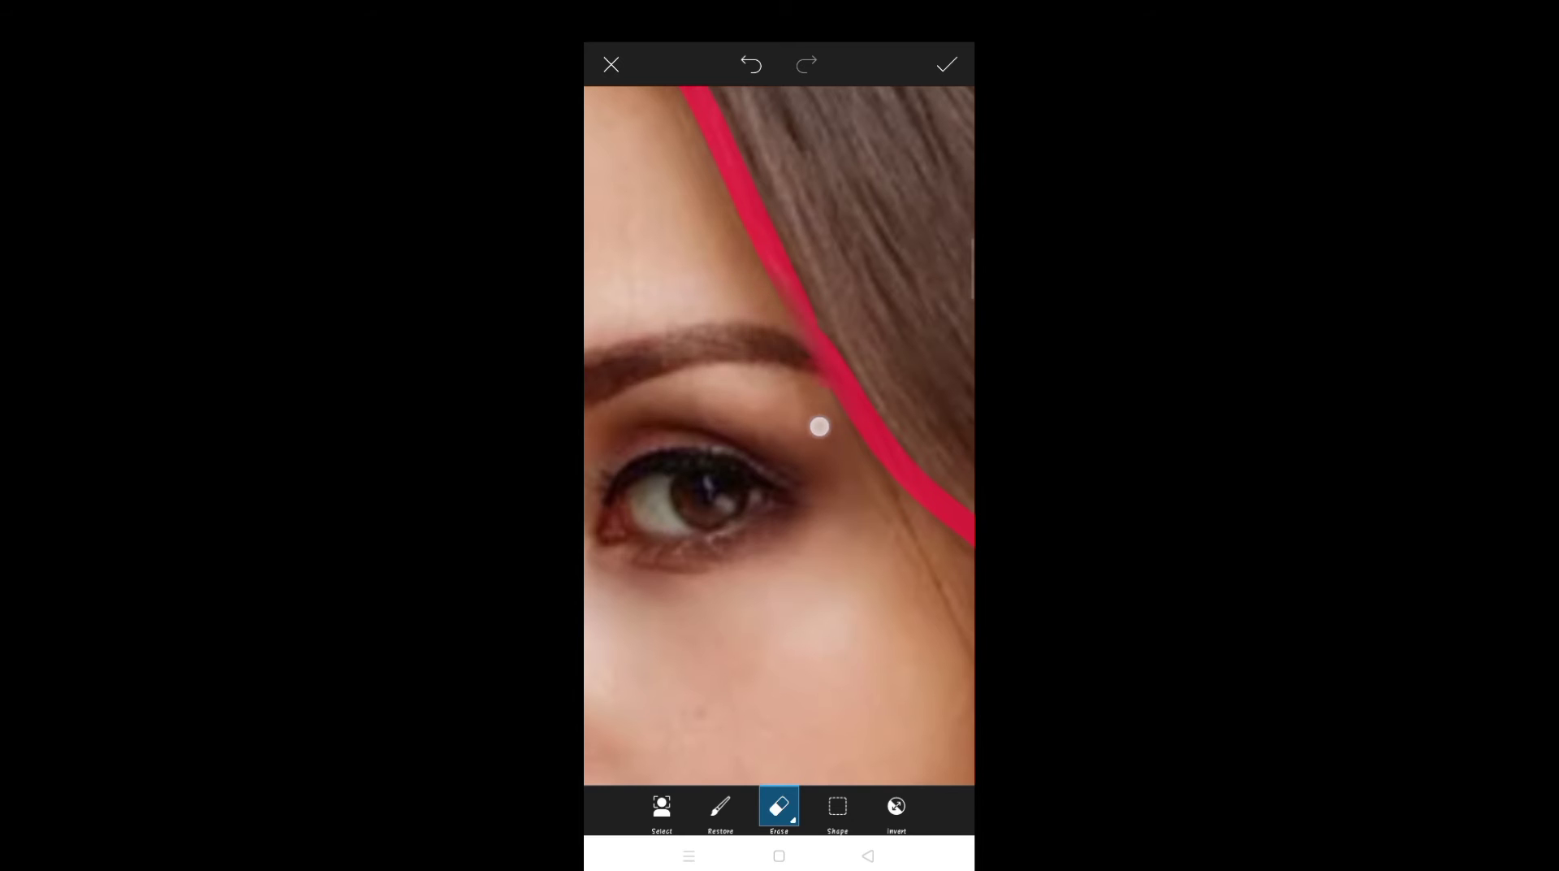
scroll(795, 465, "down", 5)
scroll(837, 455, "down", 3)
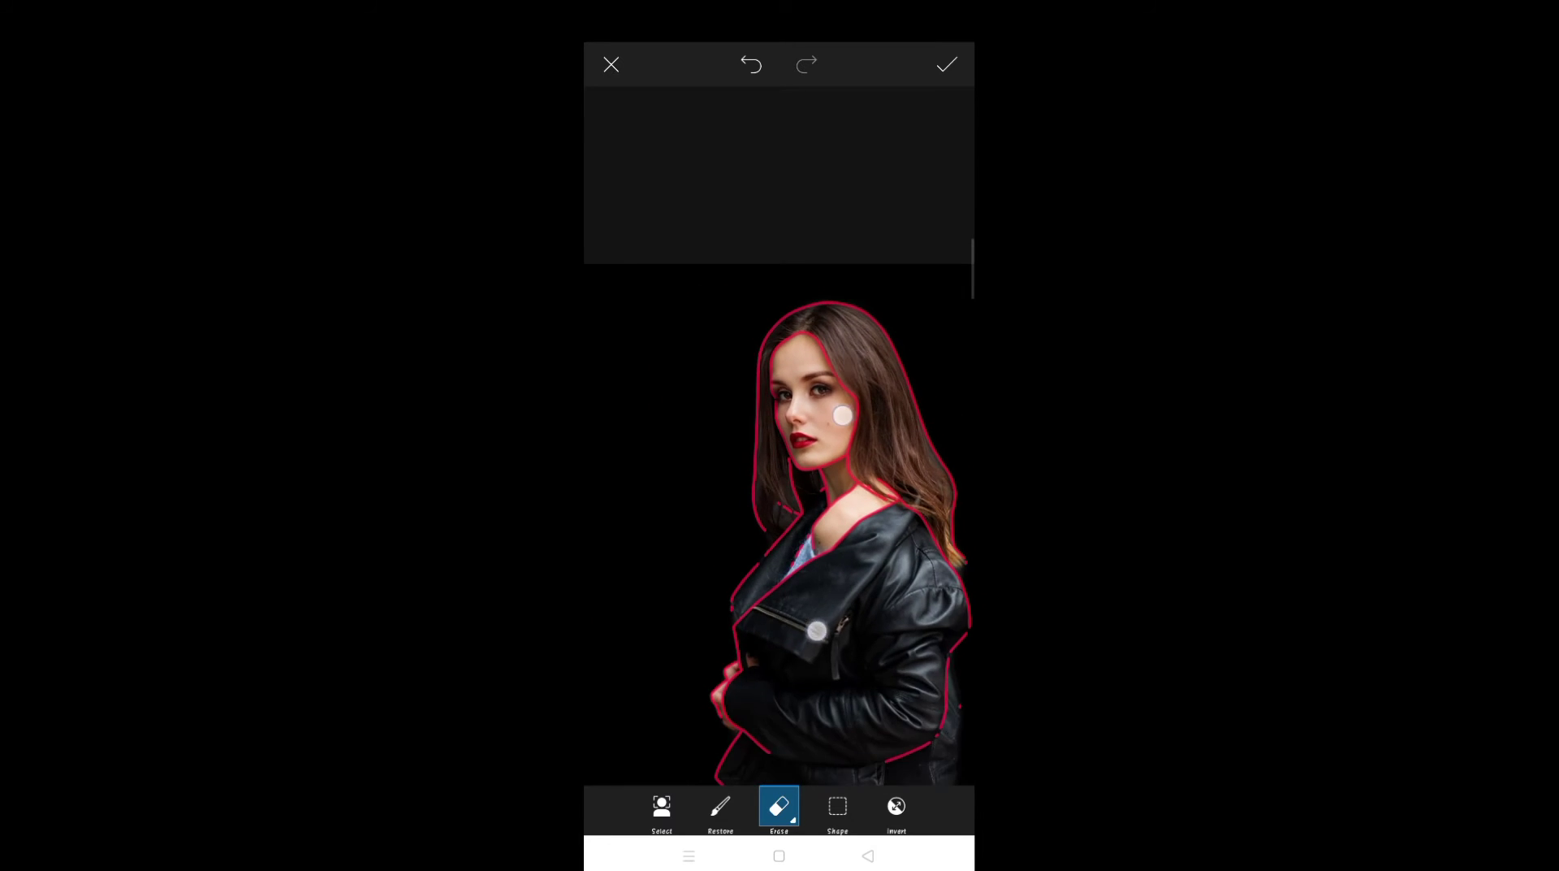
scroll(825, 520, "up", 3)
scroll(823, 520, "down", 3)
scroll(836, 487, "up", 5)
scroll(845, 504, "down", 5)
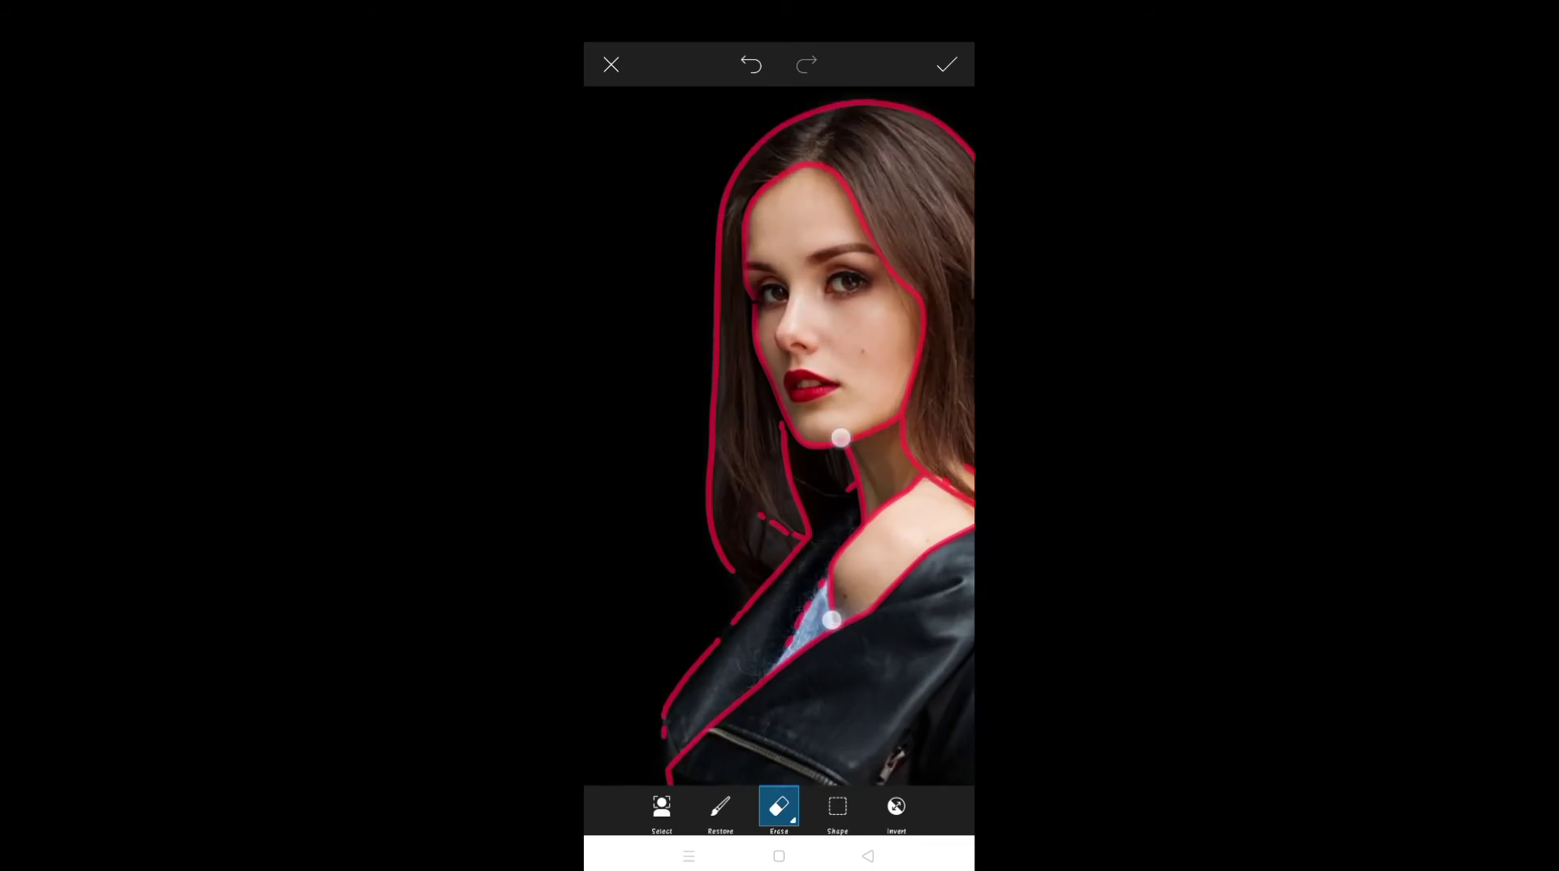
scroll(846, 525, "down", 3)
scroll(846, 525, "down", 2)
scroll(853, 503, "up", 3)
scroll(861, 522, "up", 5)
scroll(863, 533, "down", 5)
scroll(869, 501, "down", 3)
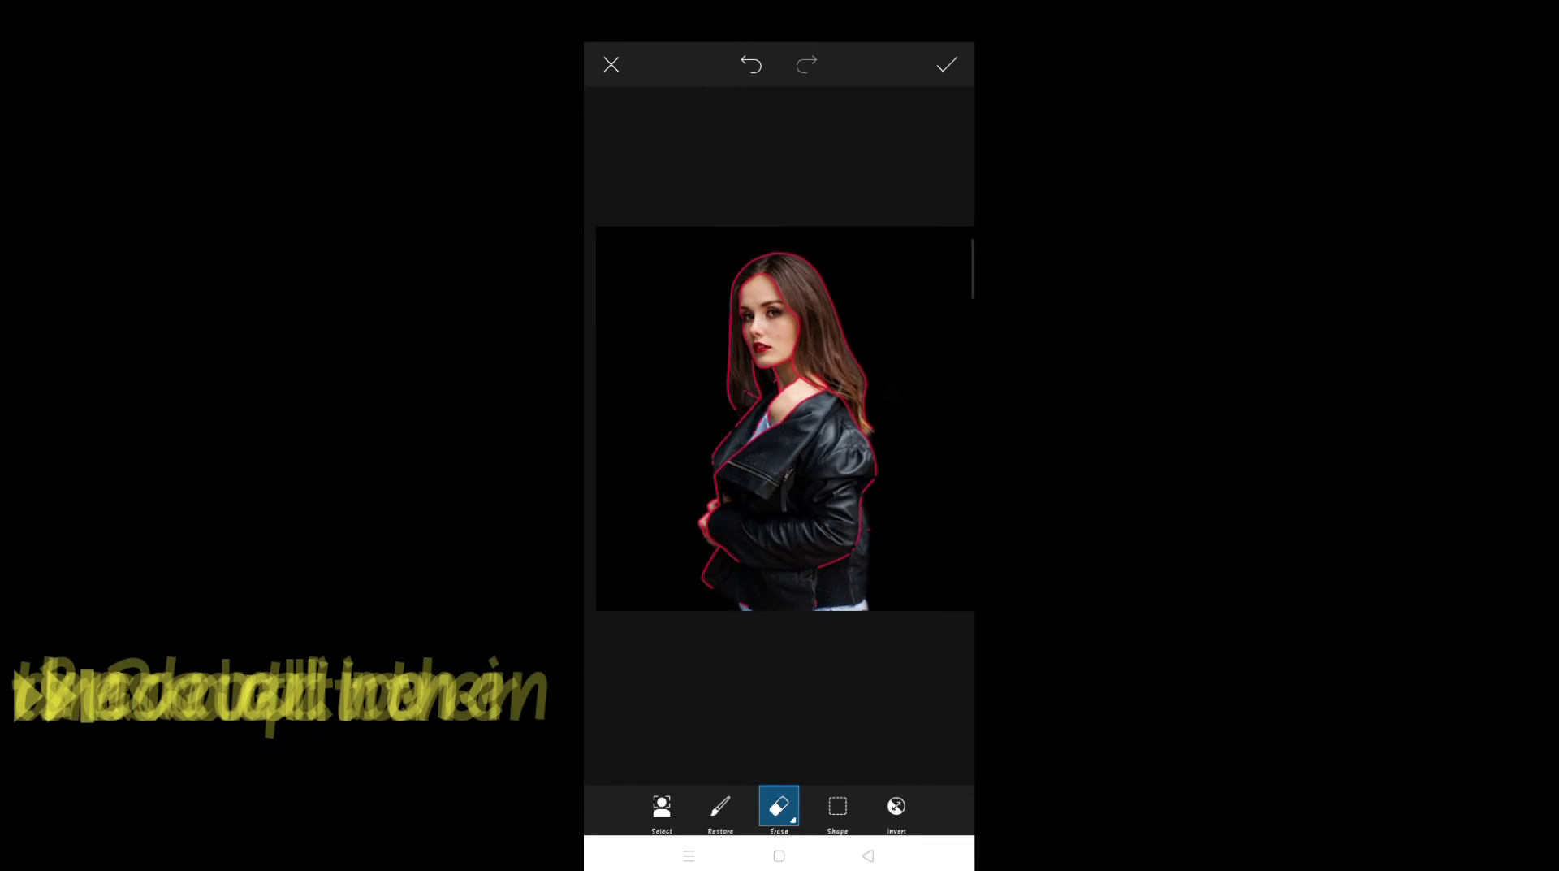
scroll(838, 481, "up", 3)
scroll(837, 481, "down", 2)
left_click(947, 65)
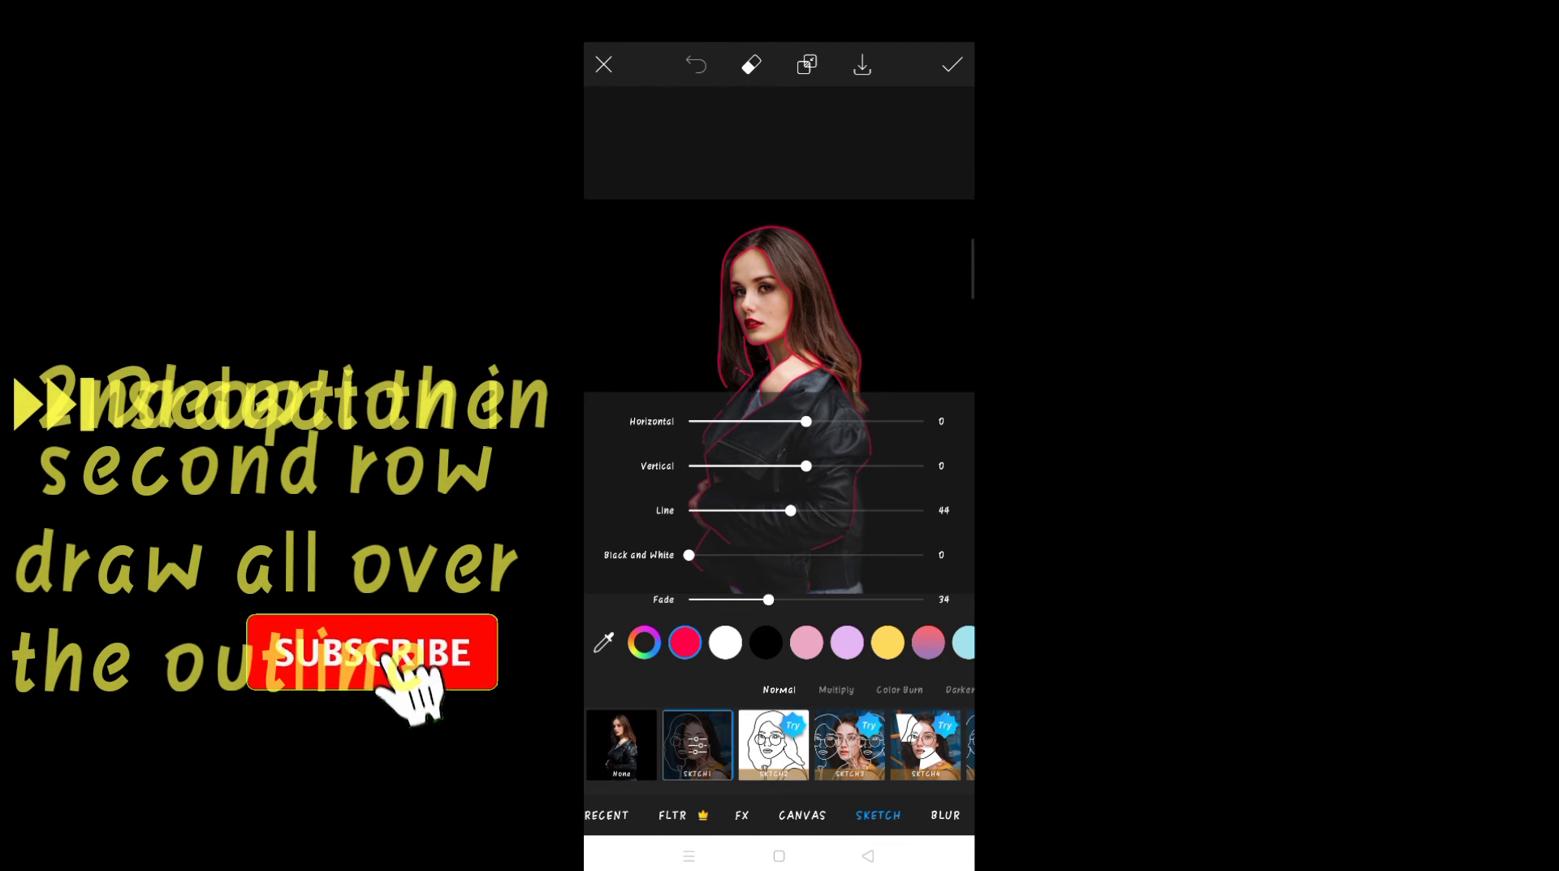
Apply the red sketch outline and start drawing with a red brush
left_click(952, 64)
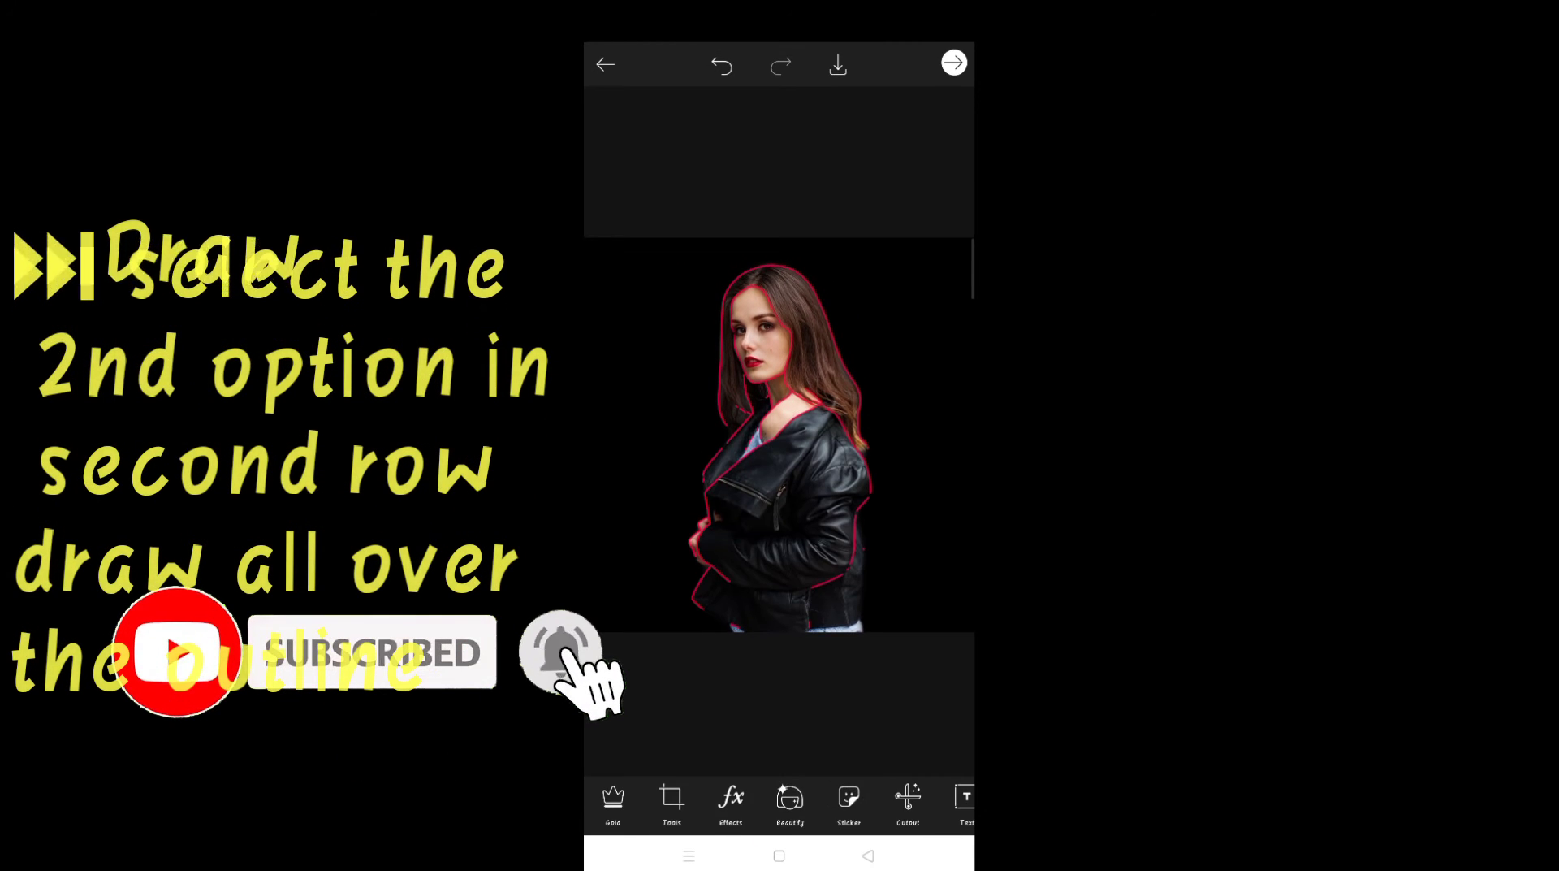
left_click_drag(893, 800, 650, 800)
left_click(869, 797)
left_click(855, 739)
left_click(607, 813)
left_click_drag(861, 390, 919, 427)
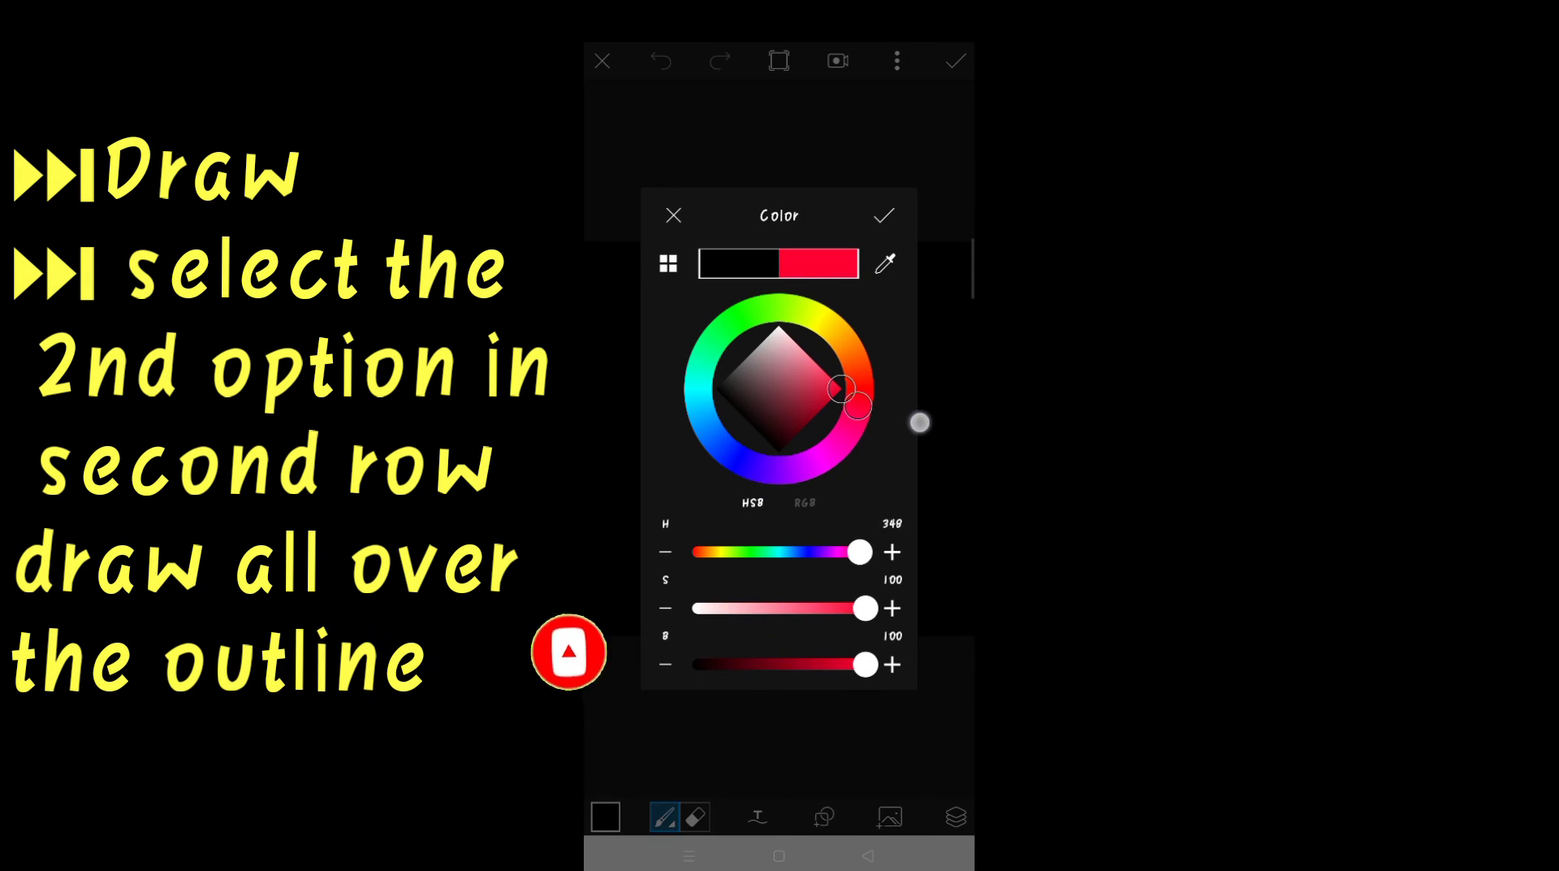
left_click(884, 215)
Shrink the drawing brush to a thin line
scroll(755, 463, "up", 5)
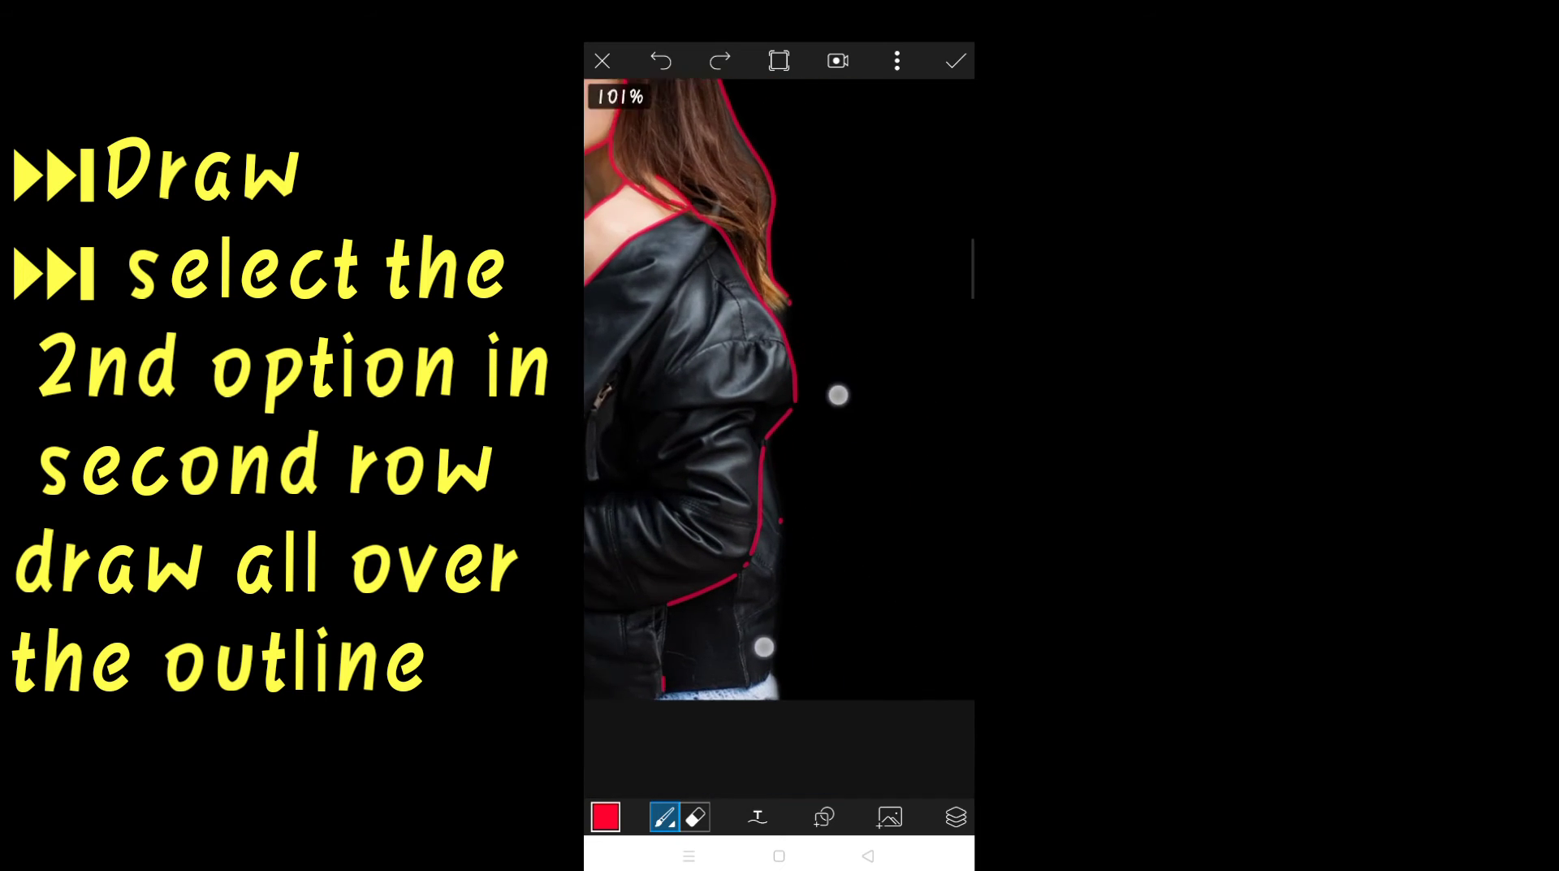
scroll(766, 477, "down", 5)
left_click(664, 816)
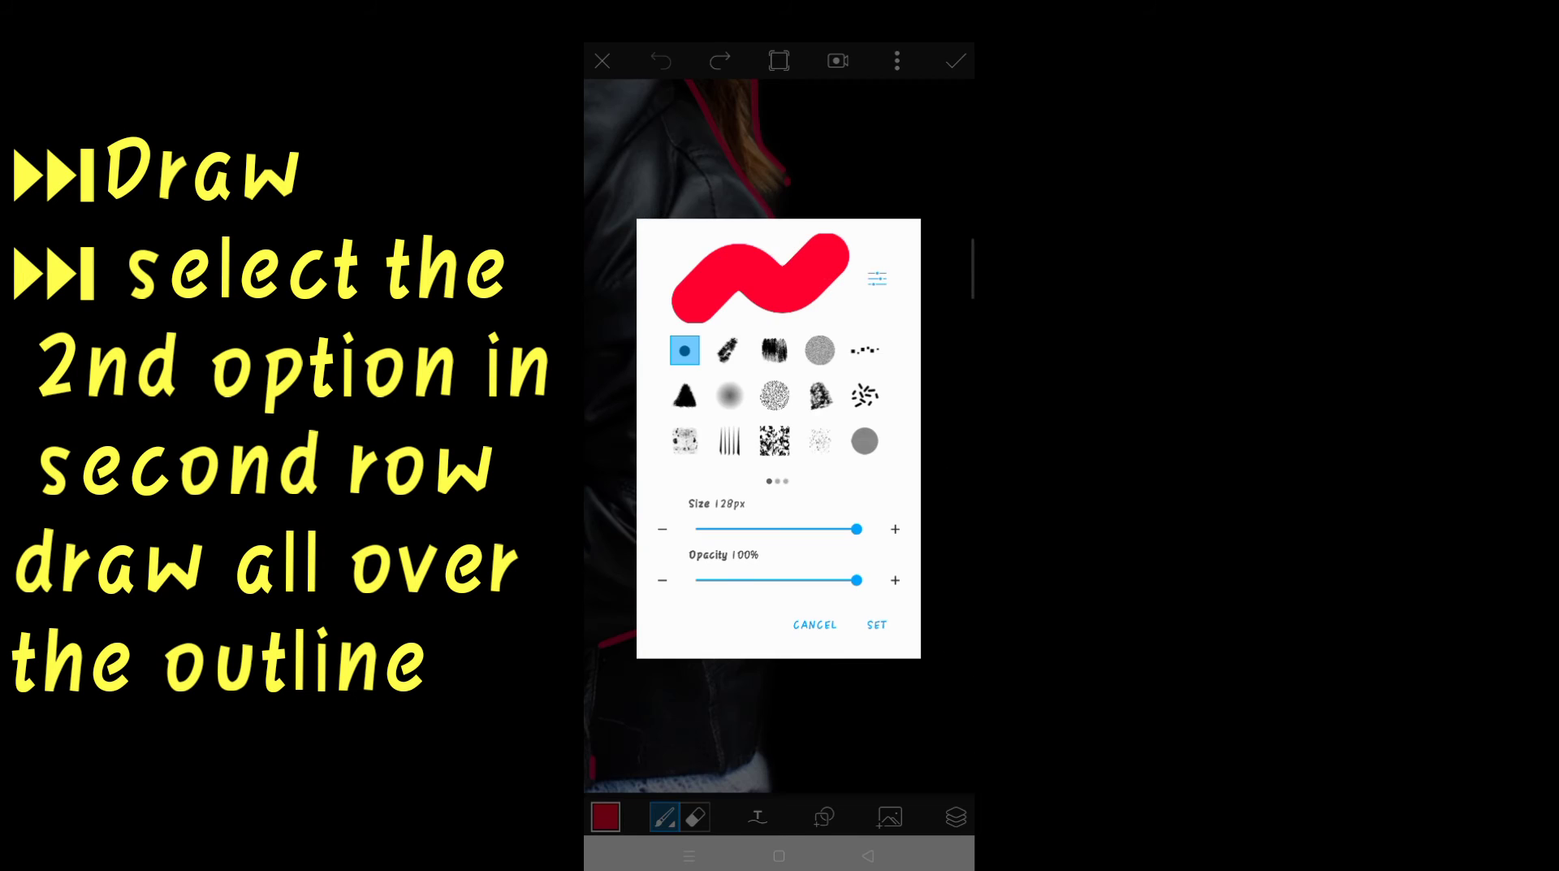
left_click_drag(856, 529, 713, 529)
left_click(876, 624)
Trace thin red lines along the jacket's left, right and lower edges
scroll(808, 525, "up", 5)
left_click_drag(765, 384, 790, 647)
scroll(841, 496, "up", 2)
scroll(841, 496, "up", 3)
left_click_drag(812, 91, 841, 818)
scroll(810, 489, "down", 3)
scroll(825, 613, "down", 2)
scroll(826, 606, "up", 3)
scroll(817, 537, "up", 3)
scroll(817, 536, "up", 2)
scroll(808, 560, "up", 2)
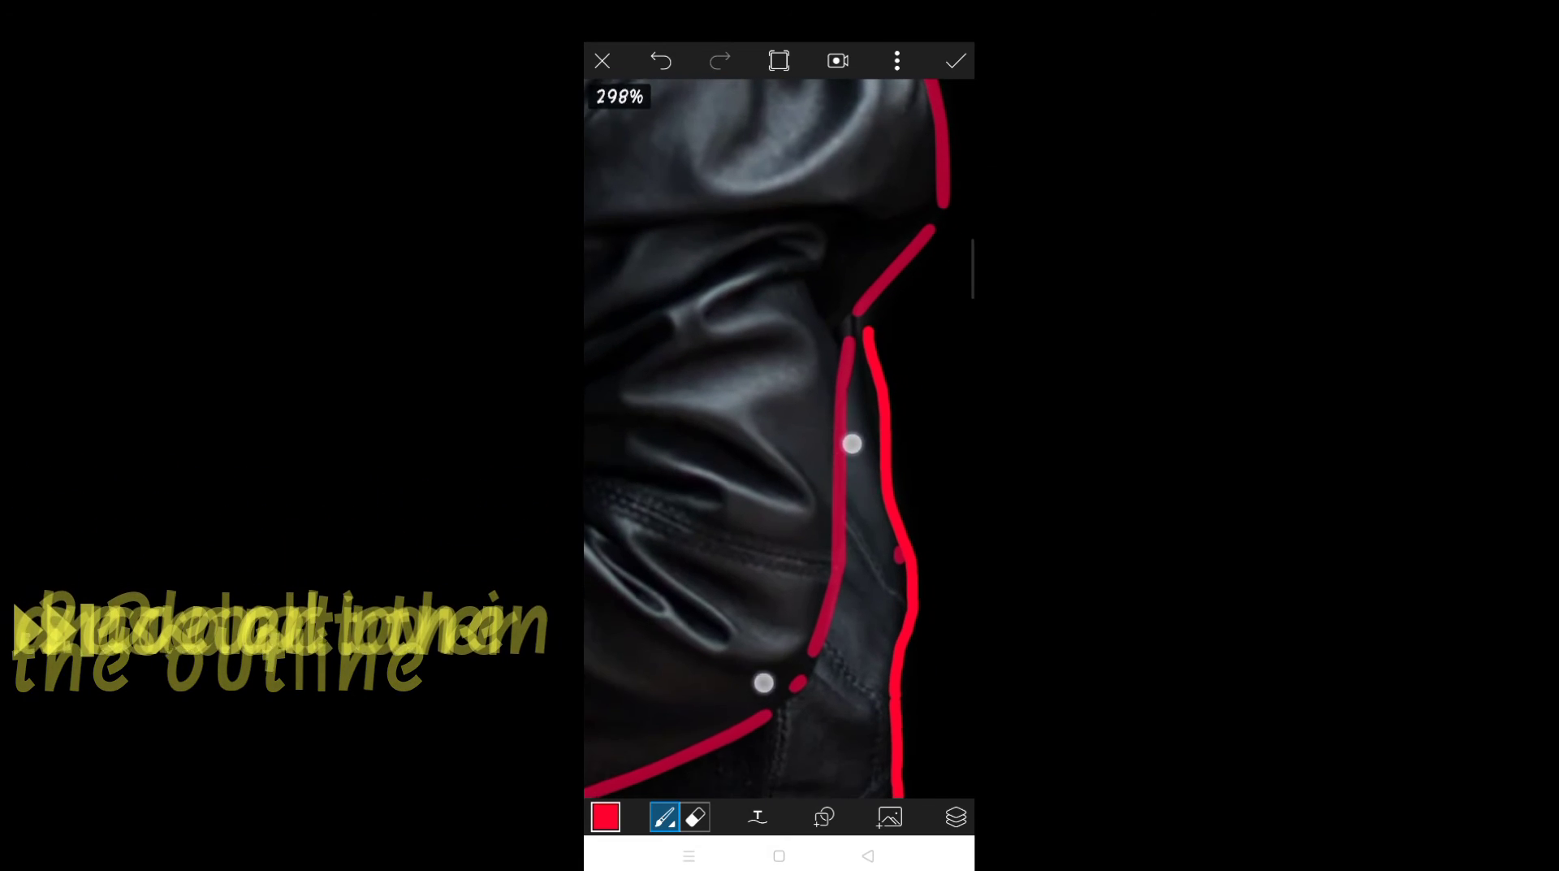
left_click_drag(794, 683, 820, 641)
Lower the brush opacity to about 32%
left_click(664, 816)
left_click_drag(855, 580, 751, 580)
left_click(874, 625)
scroll(841, 609, "down", 4)
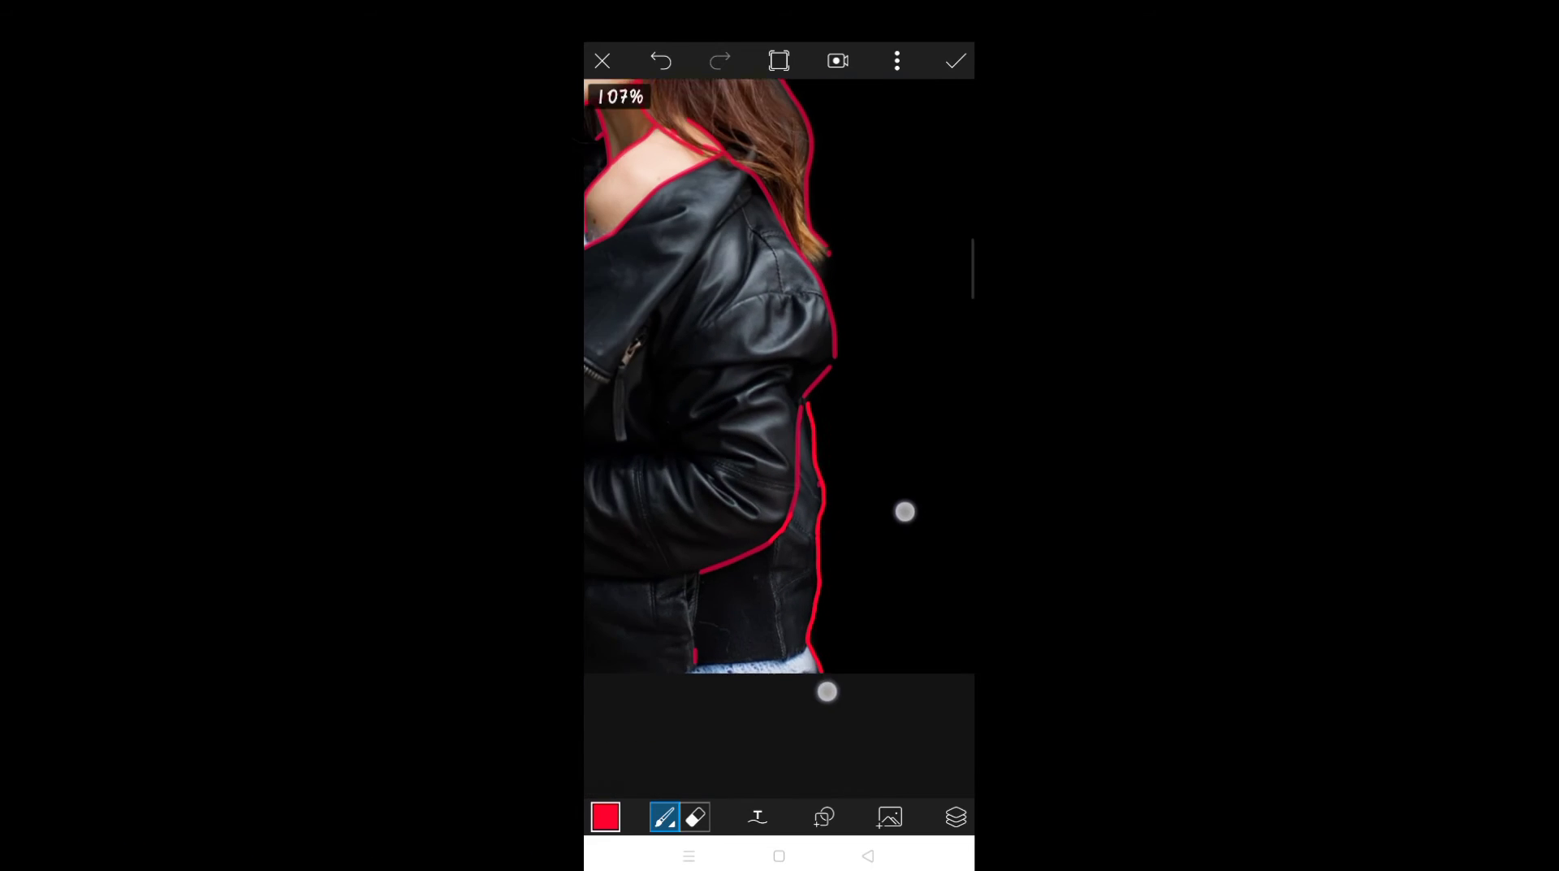
scroll(867, 601, "down", 2)
scroll(871, 602, "down", 2)
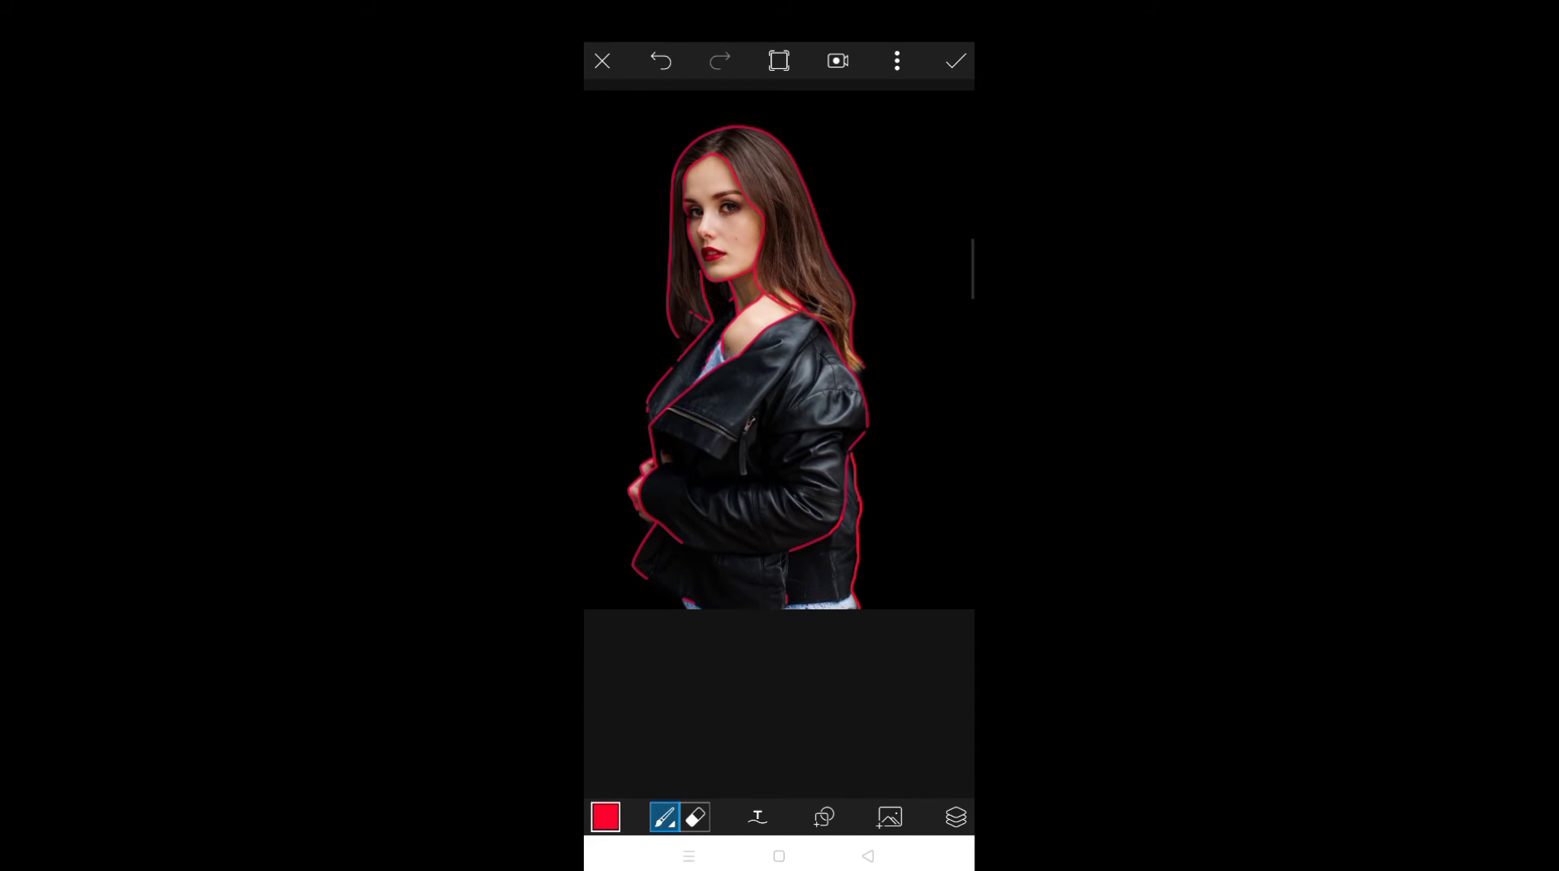
Set the brush to a large 128px soft size with lower opacity
left_click(658, 823)
left_click(876, 624)
left_click(664, 817)
left_click(876, 625)
scroll(856, 408, "up", 5)
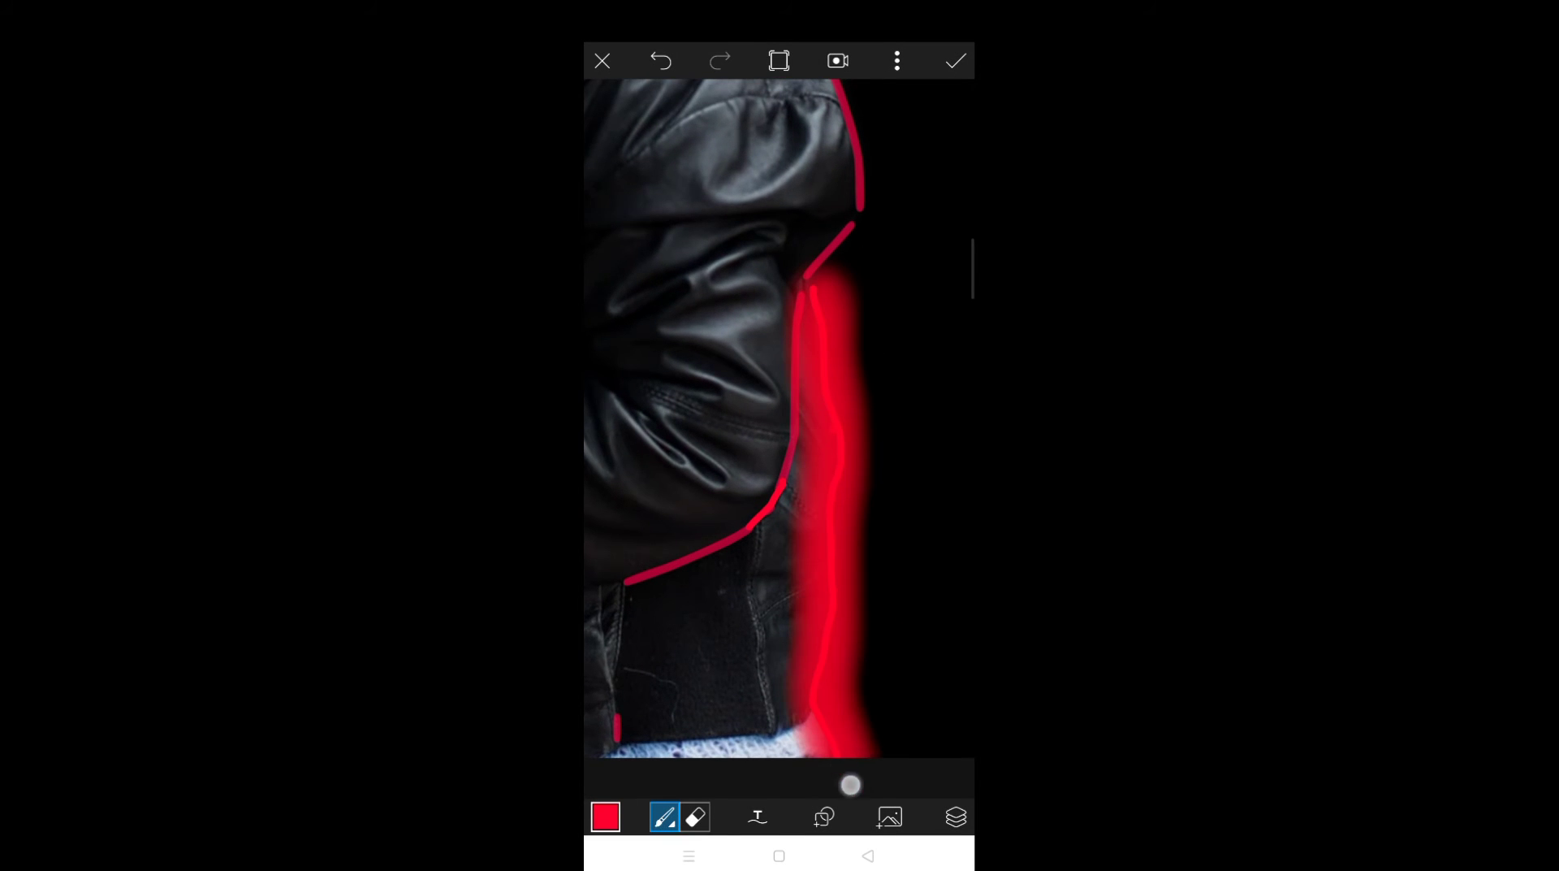
scroll(800, 416, "down", 2)
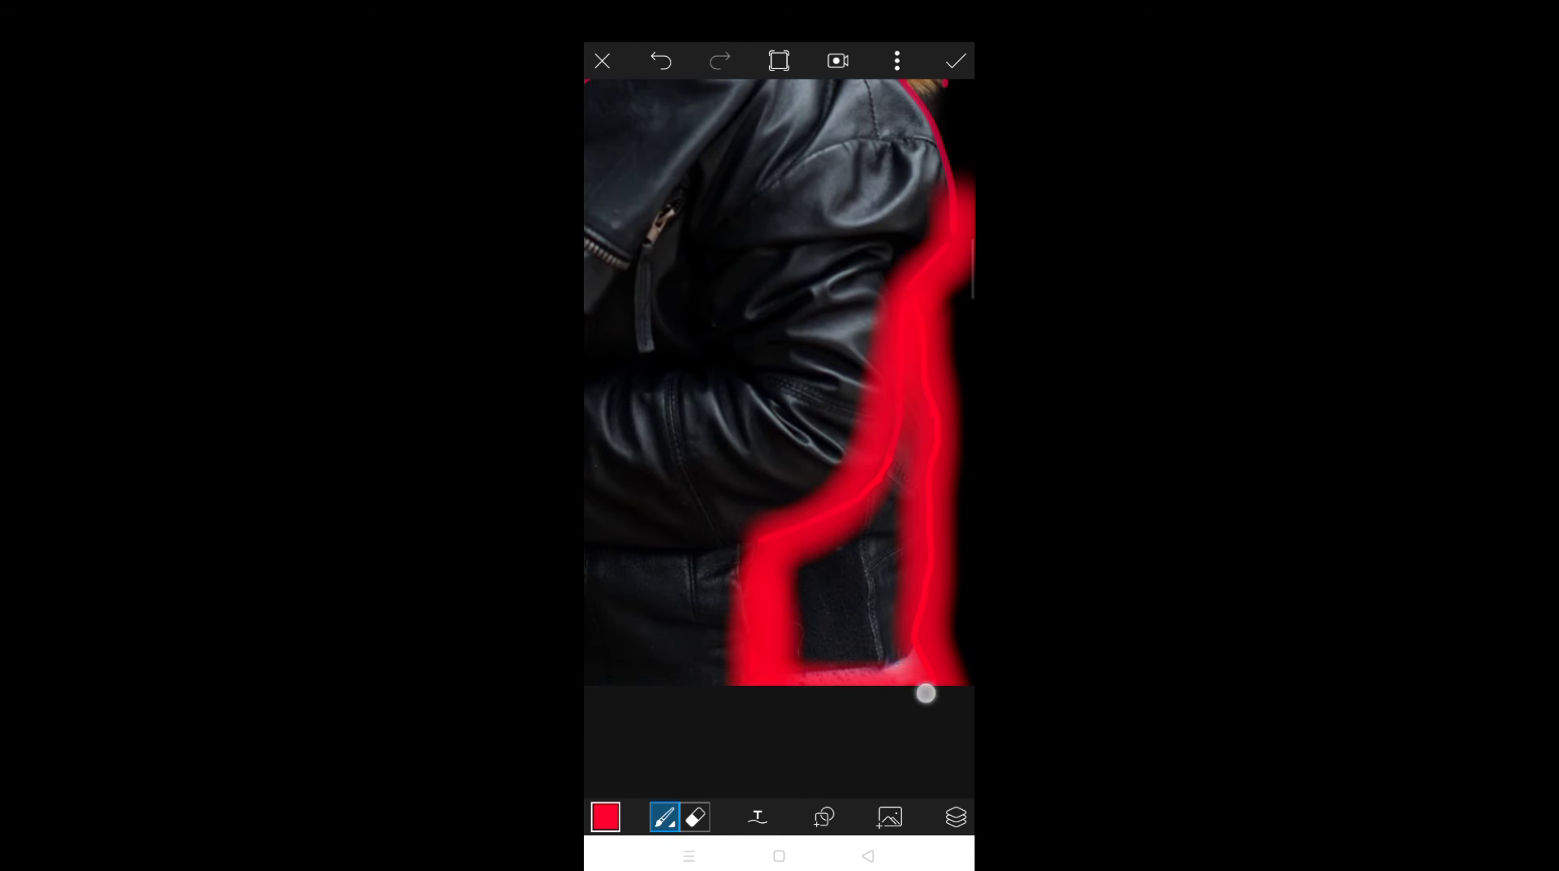
scroll(931, 692, "down", 2)
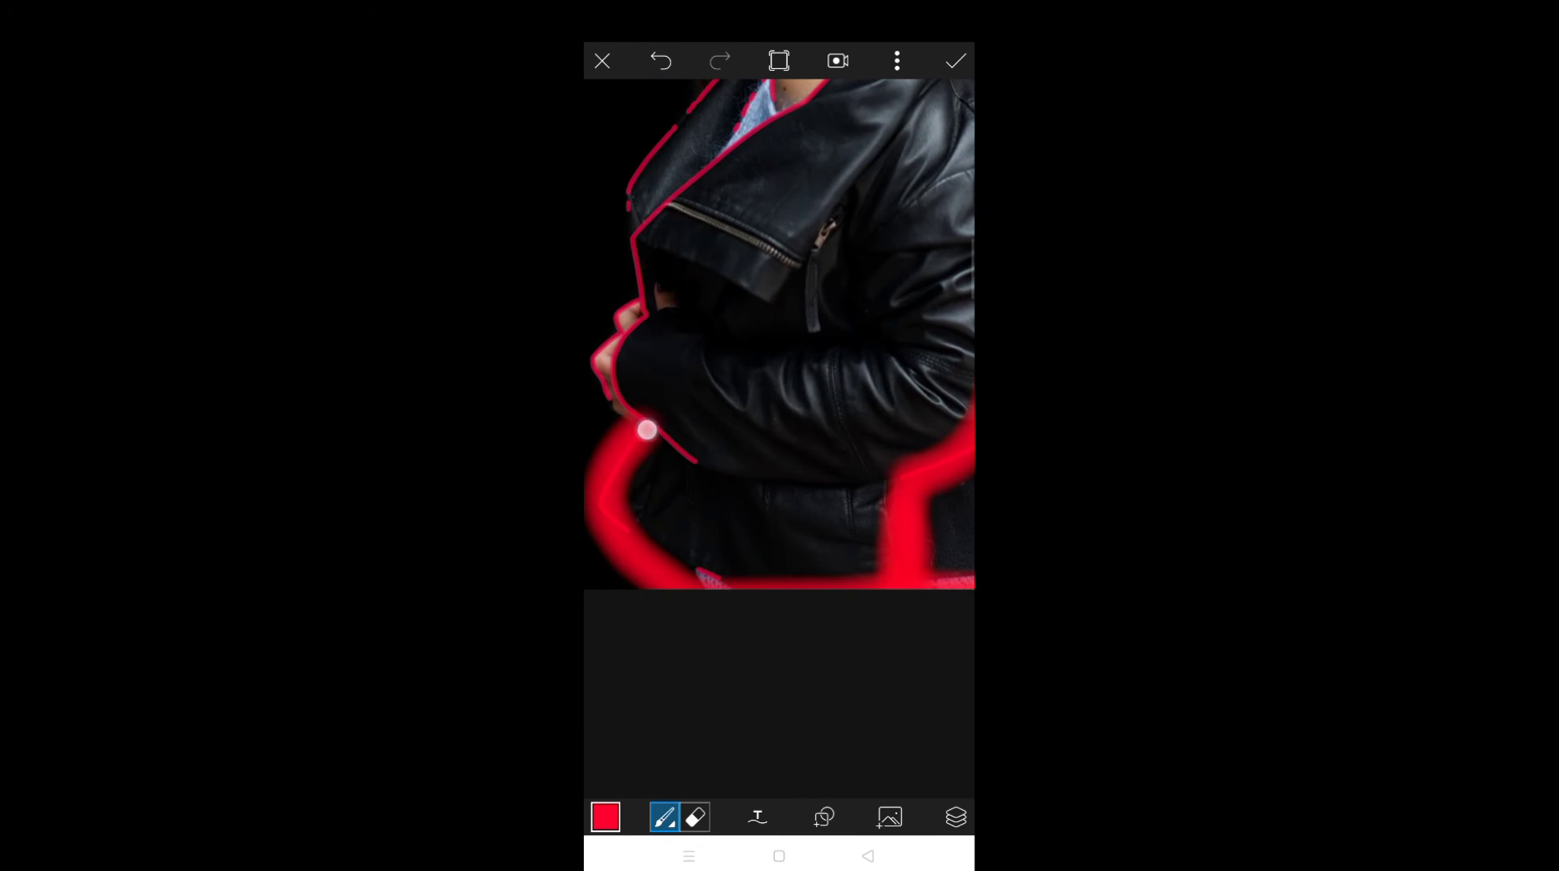
scroll(787, 455, "up", 5)
Paint a soft red glow up the arm outline and along the hair edge
mouse_move(771, 601)
left_mouse_down()
mouse_move(699, 501)
mouse_move(733, 331)
left_mouse_up()
scroll(853, 471, "up", 5)
scroll(778, 447, "down", 1)
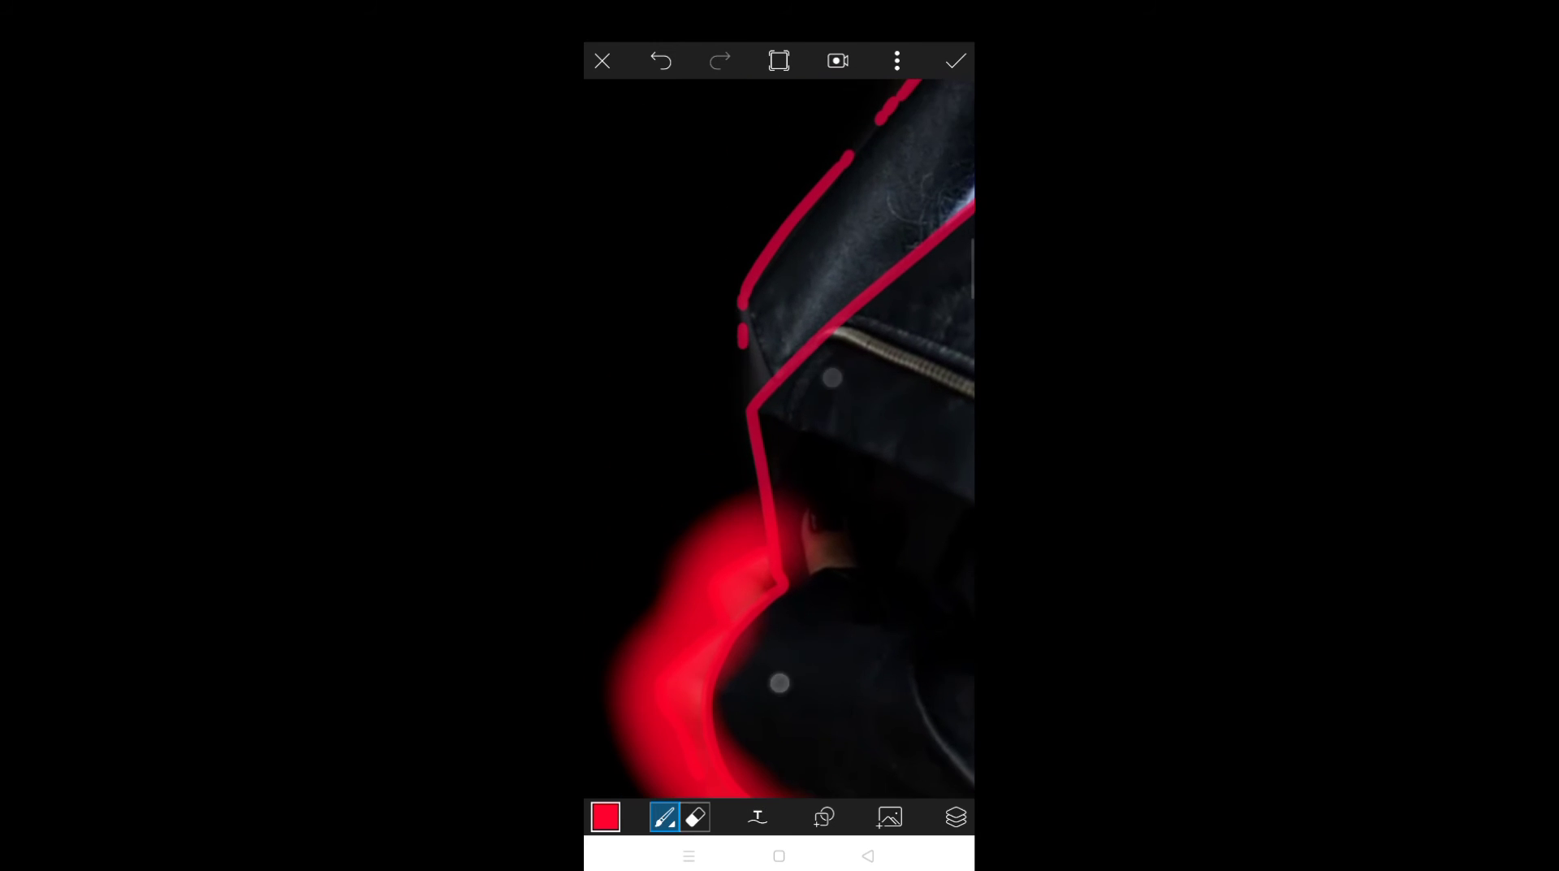
mouse_move(755, 520)
left_mouse_down()
mouse_move(763, 397)
mouse_move(745, 320)
mouse_move(812, 155)
left_mouse_up()
scroll(802, 479, "down", 2)
scroll(802, 480, "up", 3)
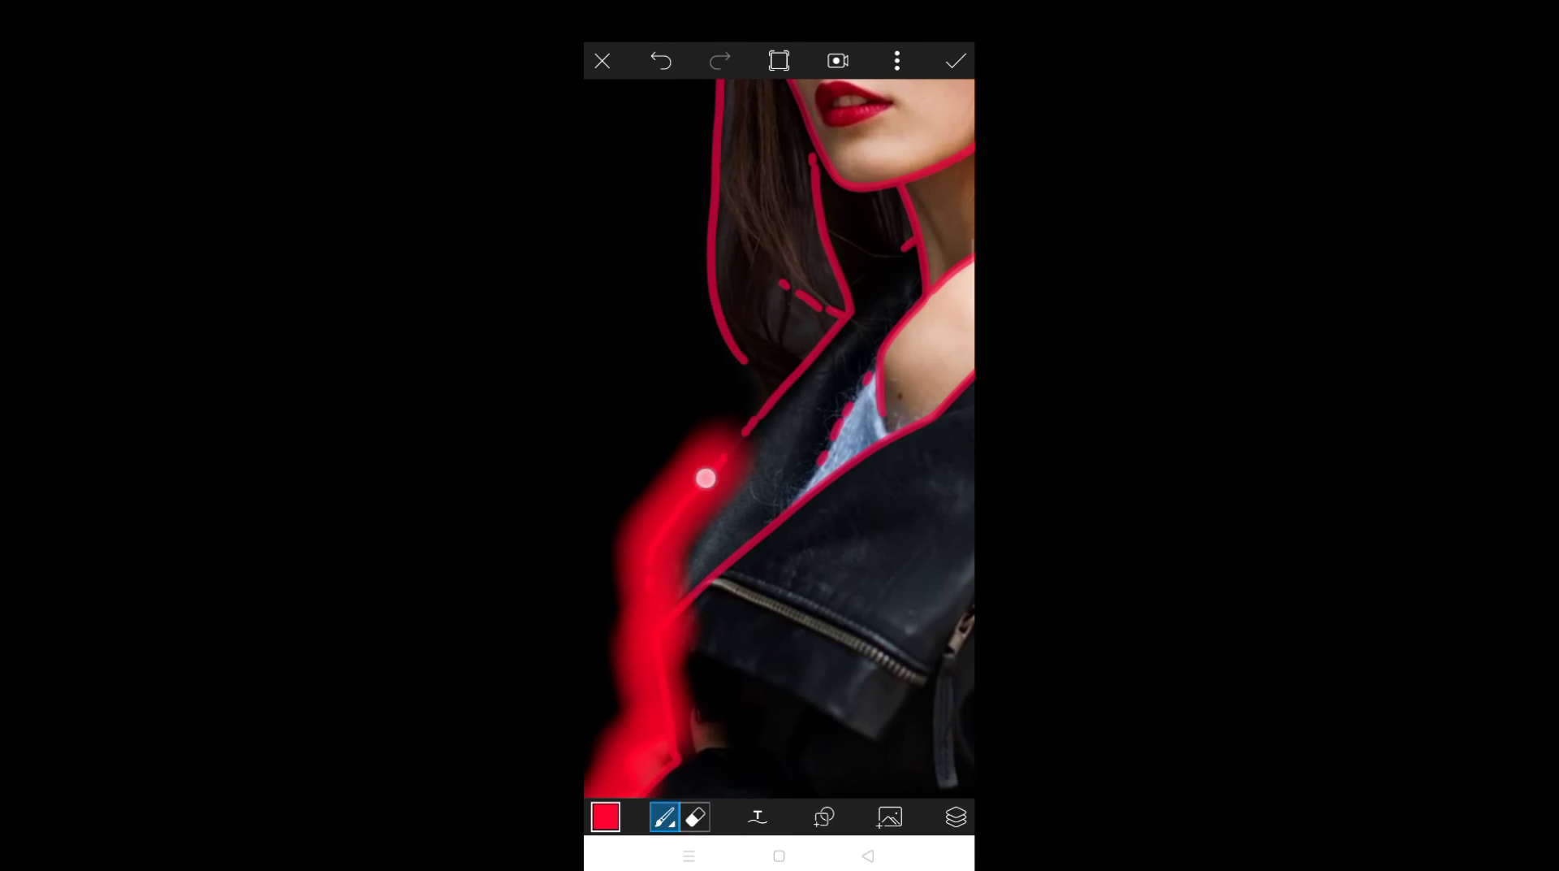
scroll(772, 461, "down", 2)
scroll(772, 455, "up", 3)
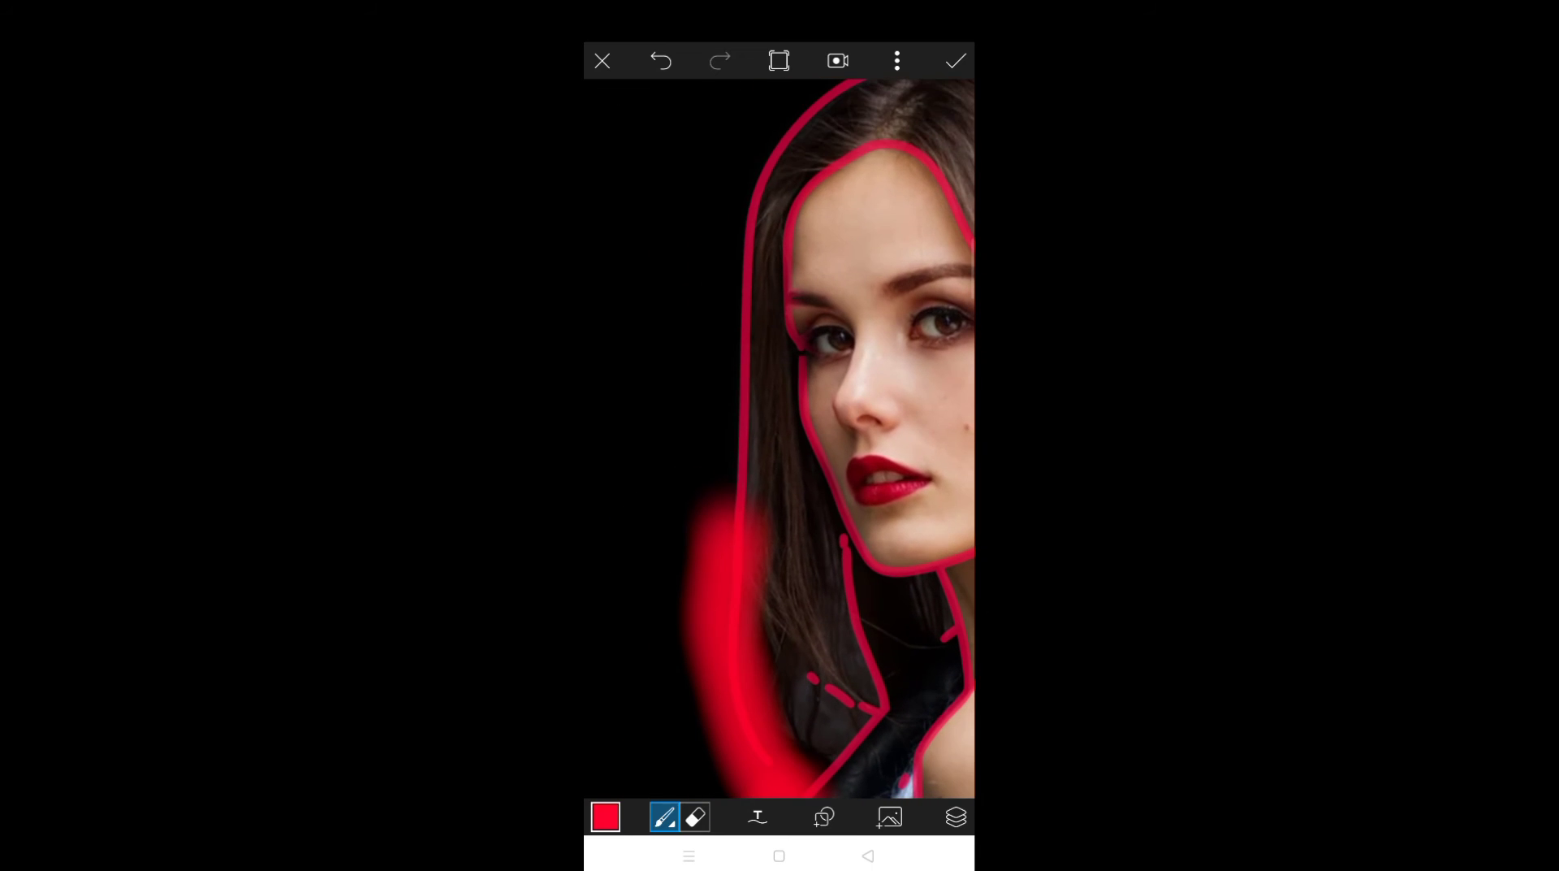
mouse_move(721, 533)
left_mouse_down()
mouse_move(729, 256)
mouse_move(850, 70)
left_mouse_up()
Paint the soft red glow along the shoulder edge
scroll(690, 593, "down", 2)
scroll(731, 528, "down", 2)
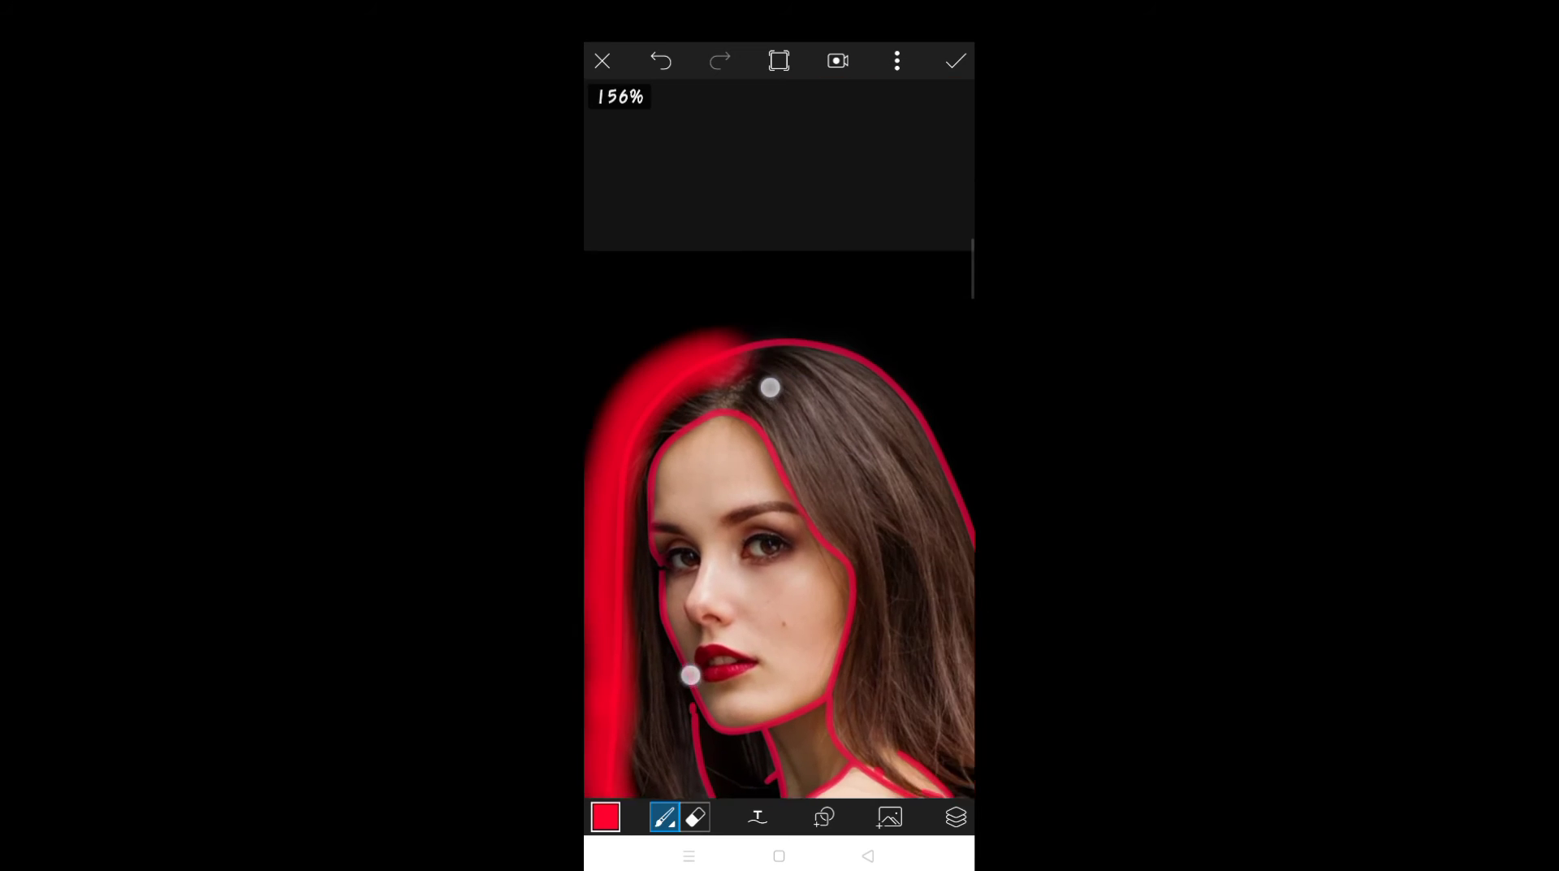
scroll(654, 392, "up", 3)
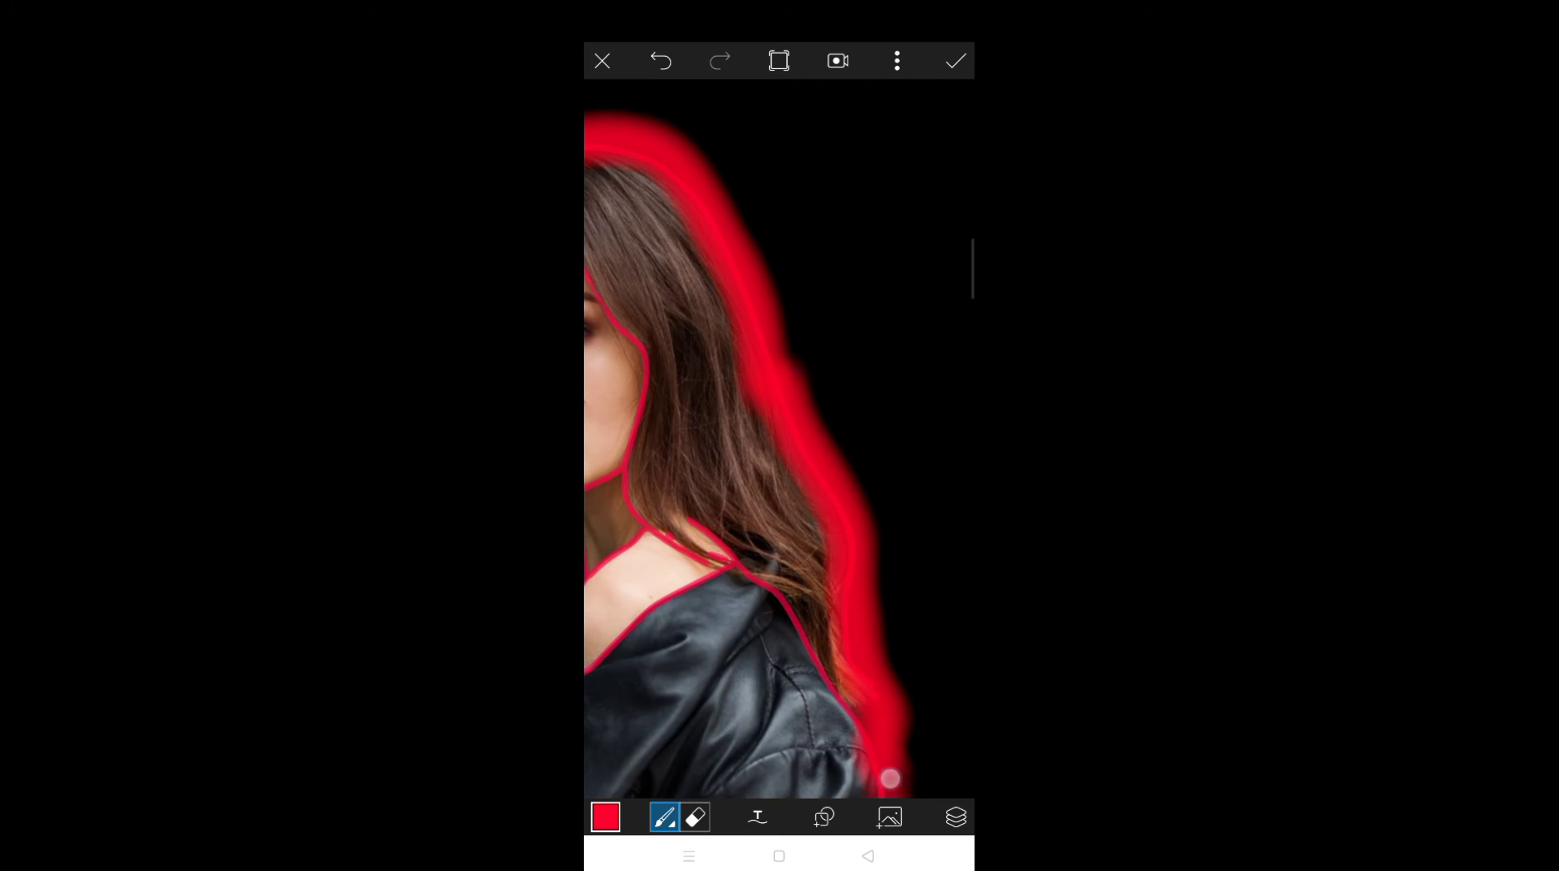
scroll(750, 394, "down", 3)
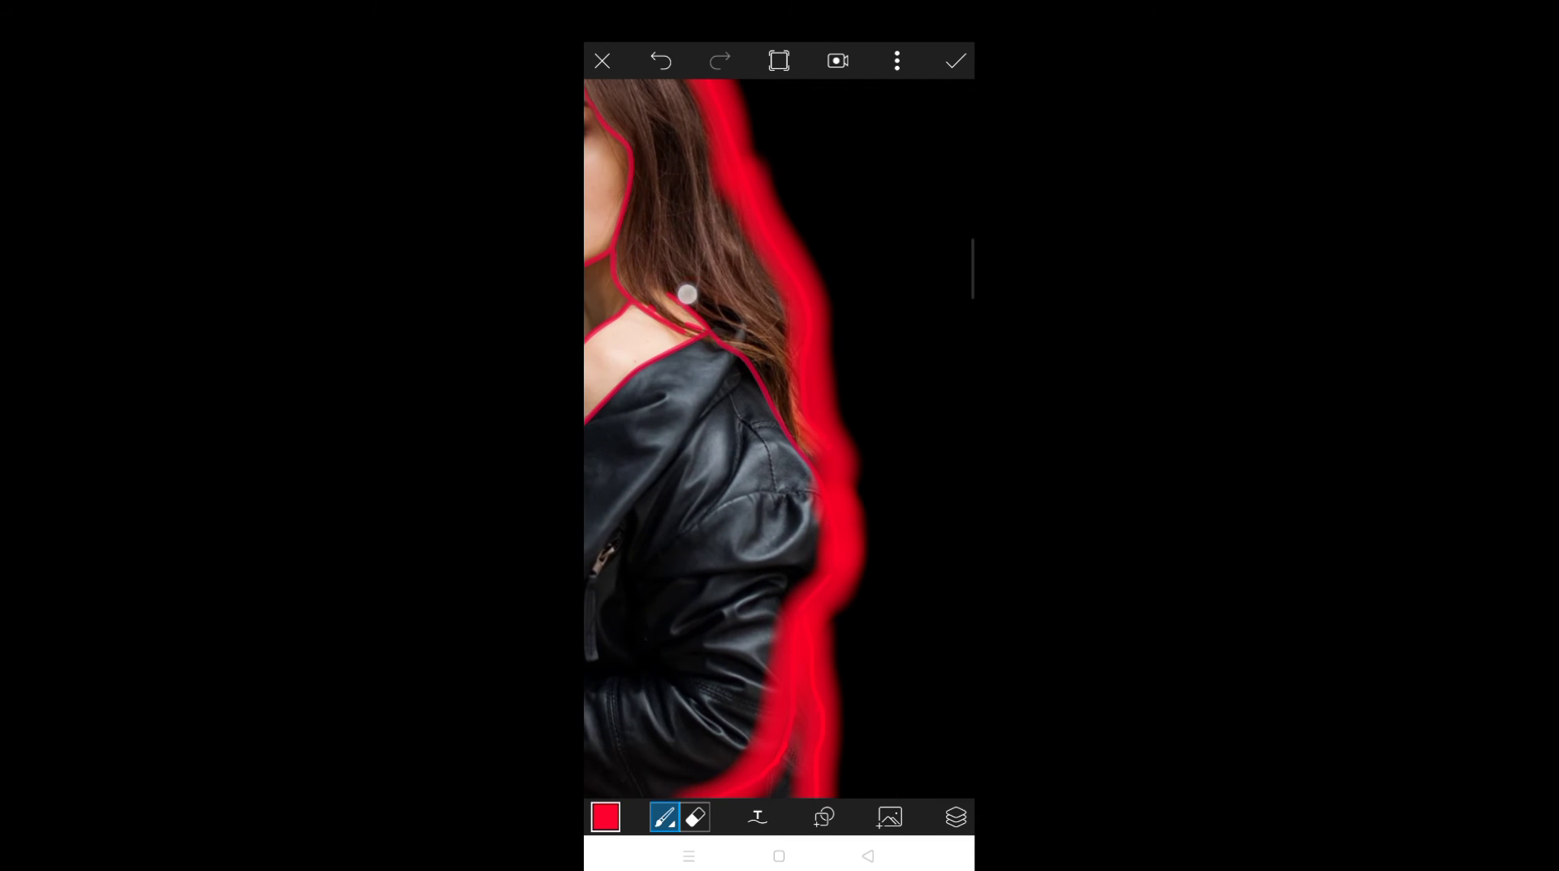
scroll(767, 500, "down", 2)
scroll(766, 487, "up", 3)
scroll(767, 406, "down", 2)
left_click_drag(877, 279, 684, 438)
scroll(804, 407, "down", 2)
scroll(812, 422, "down", 2)
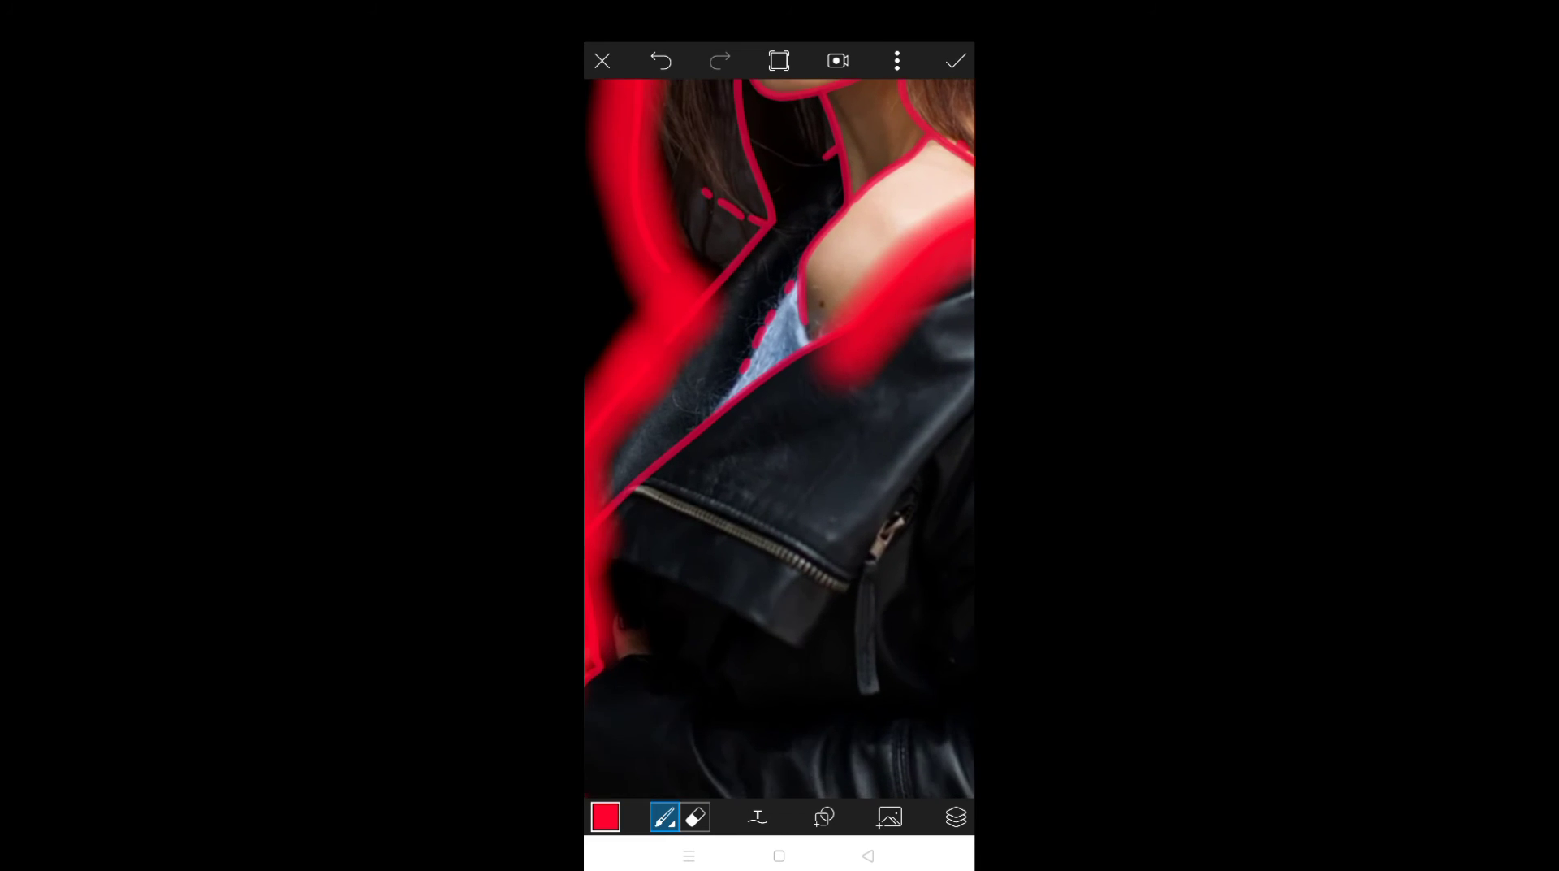
scroll(819, 439, "down", 3)
scroll(819, 437, "down", 2)
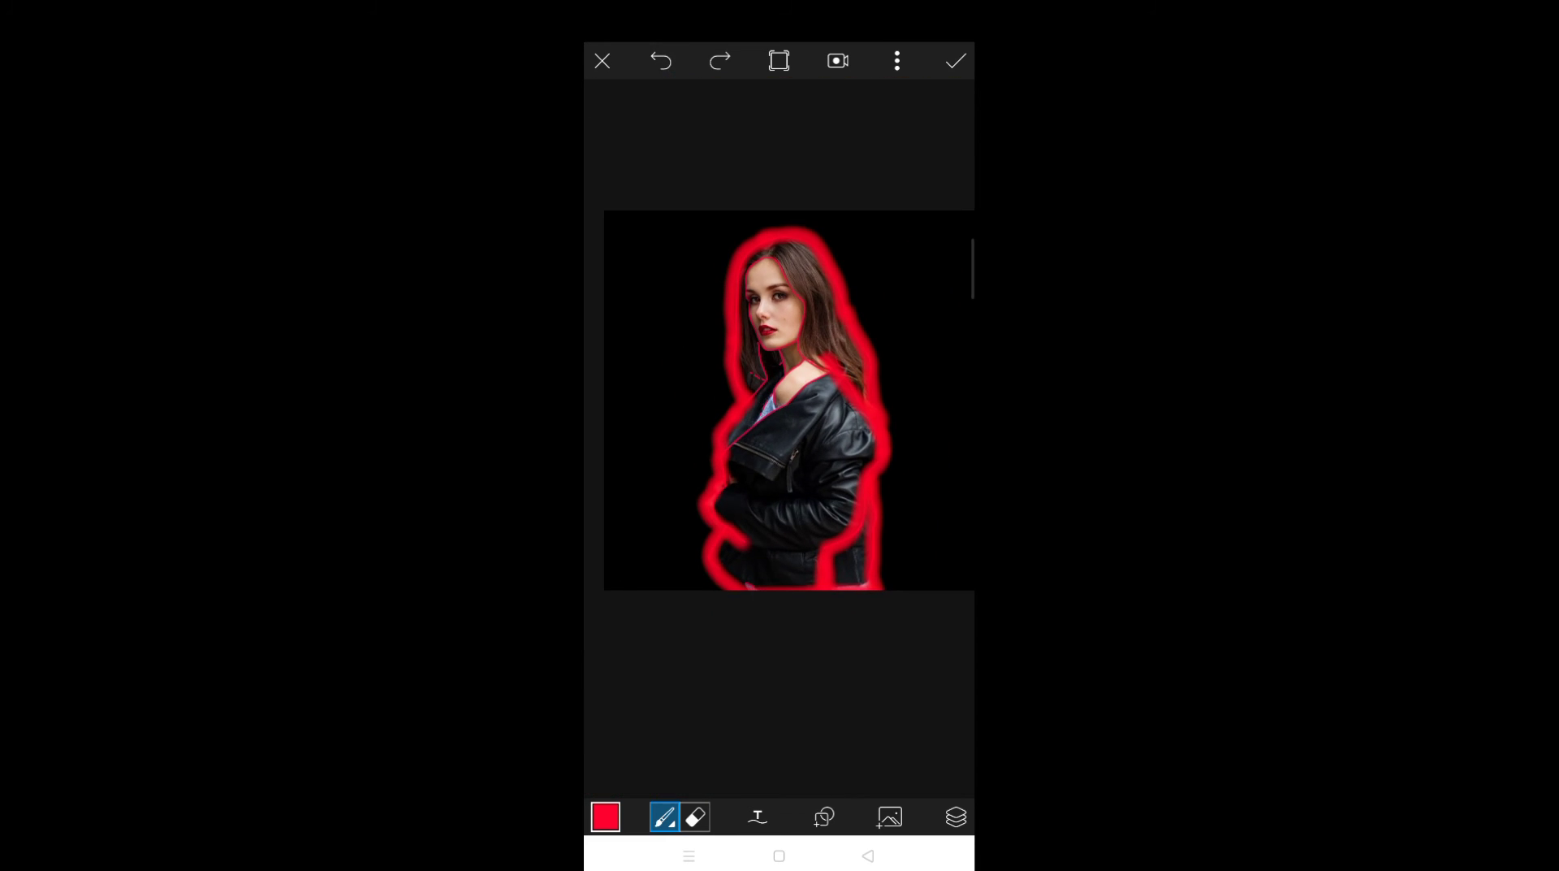
scroll(827, 383, "up", 3)
Tidy stray glow with the eraser and touch up the glow along the jacket edge
left_click(699, 809)
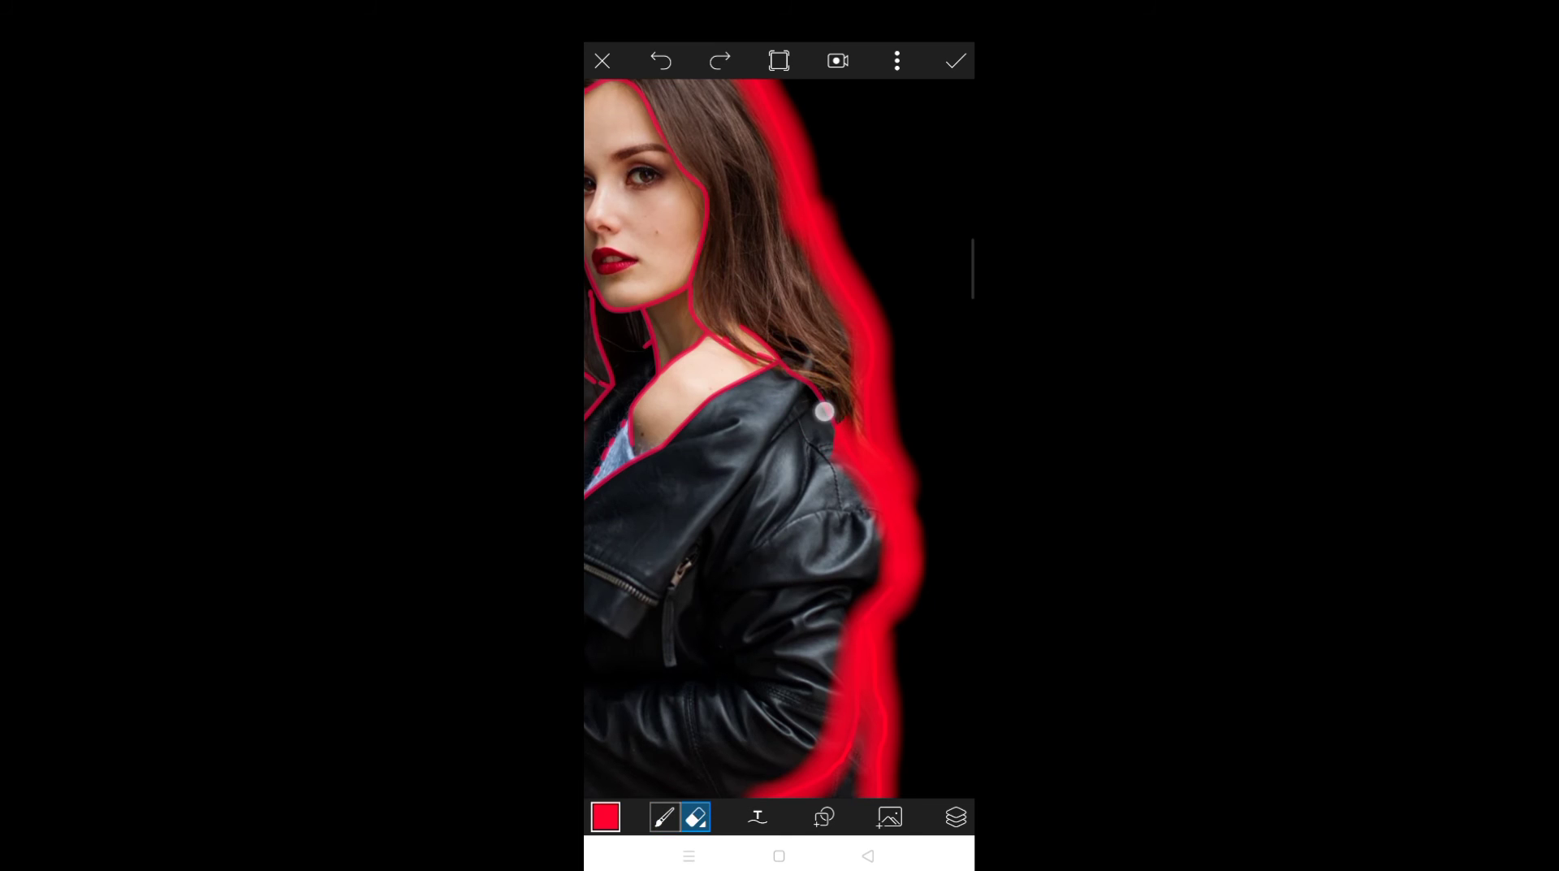
scroll(708, 474, "up", 3)
scroll(864, 477, "up", 3)
left_click(664, 816)
left_click_drag(771, 264, 781, 505)
scroll(844, 494, "down", 3)
scroll(843, 493, "down", 1)
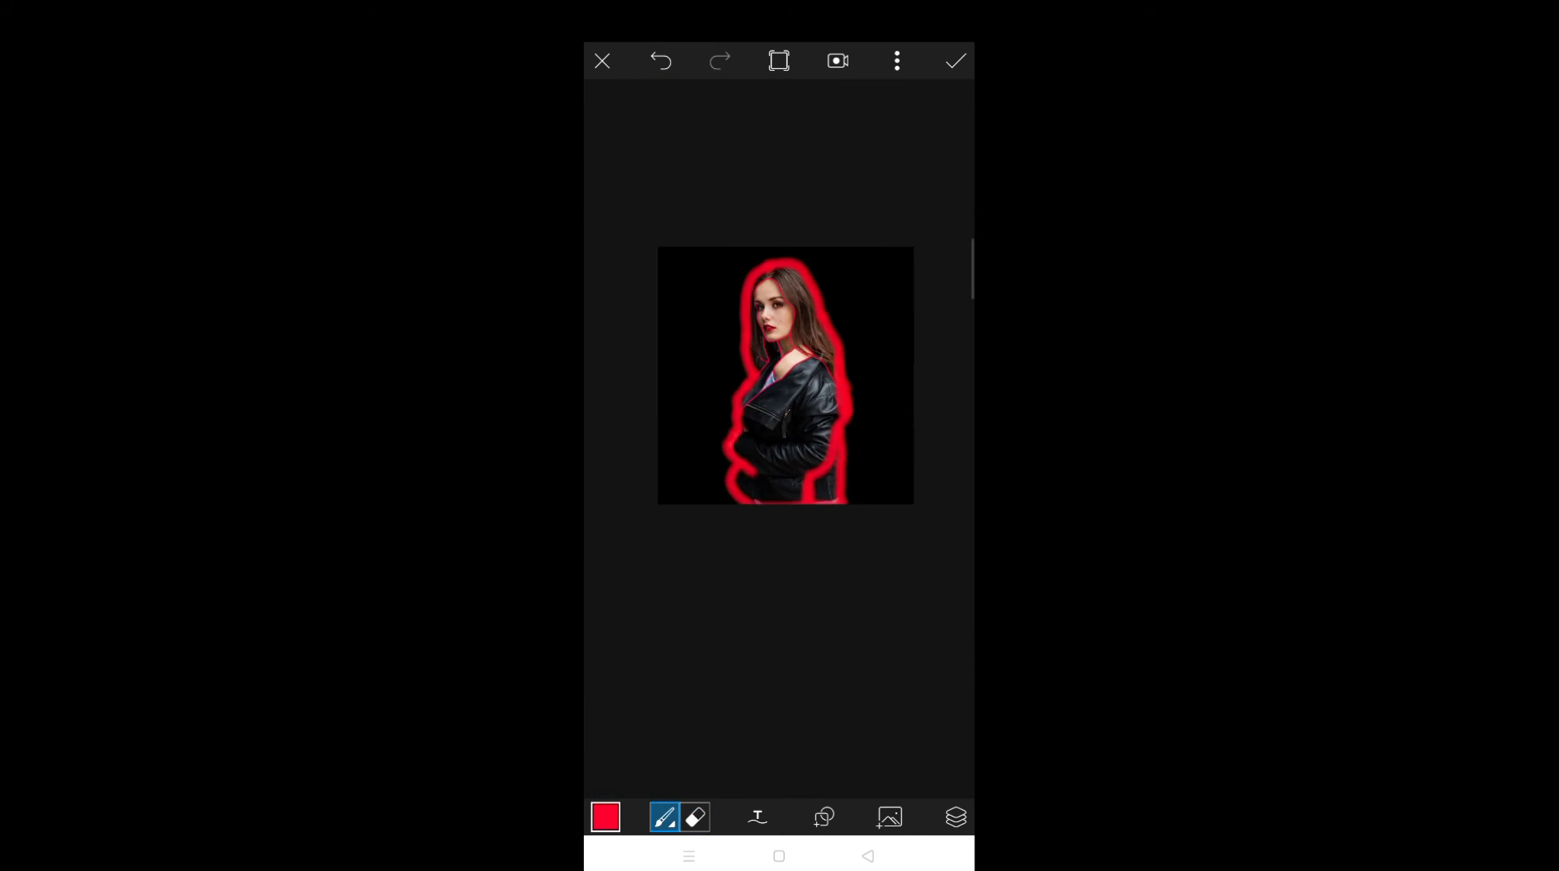
Confirm the Draw editor so the red neon glow merges into the photo
left_click(948, 59)
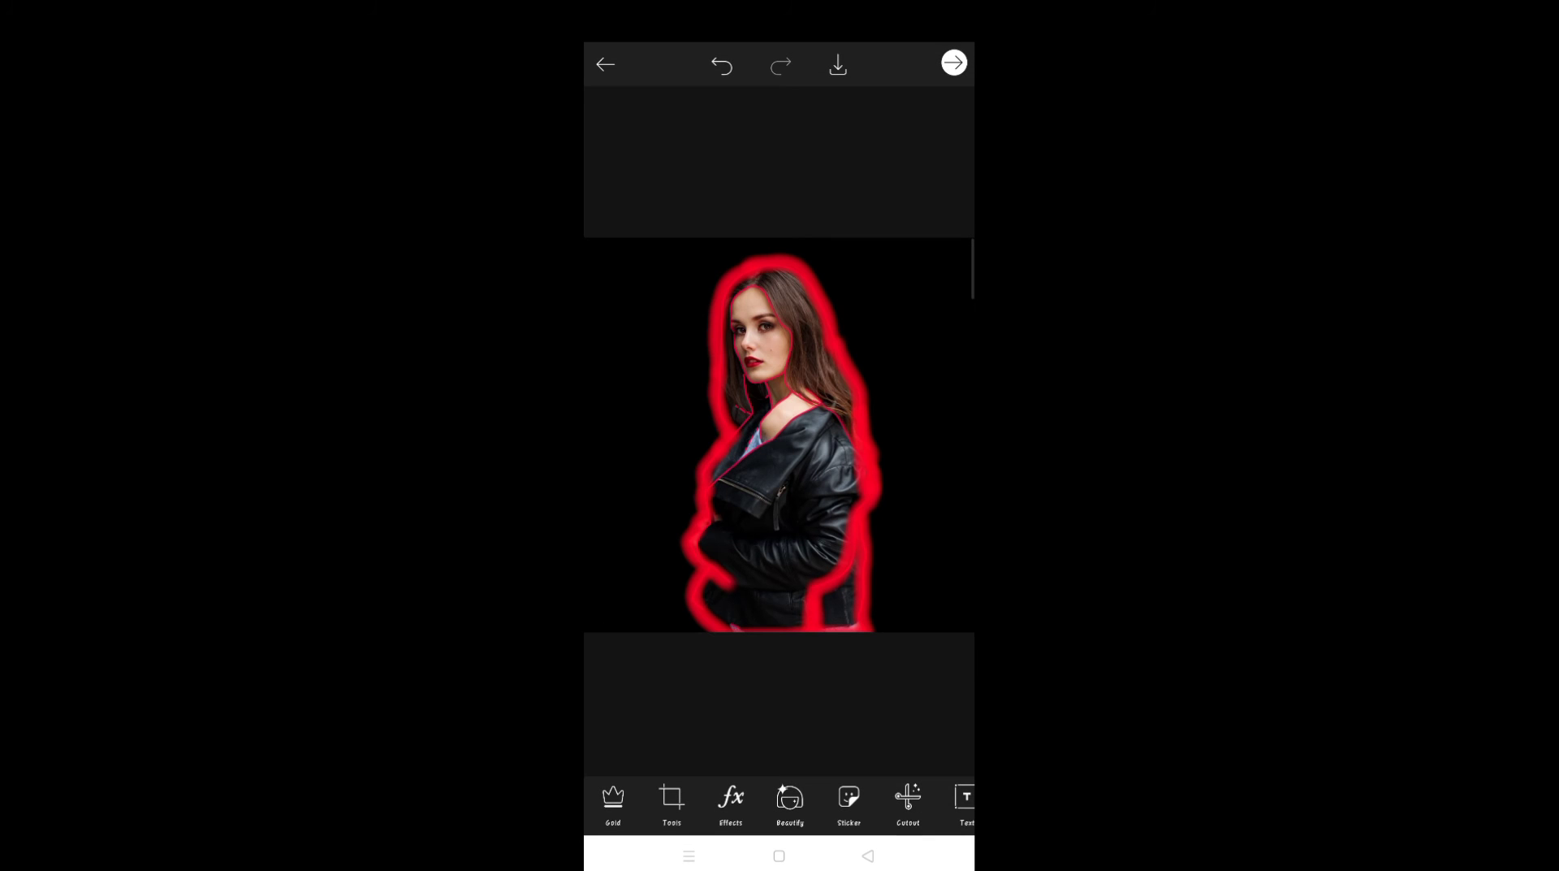